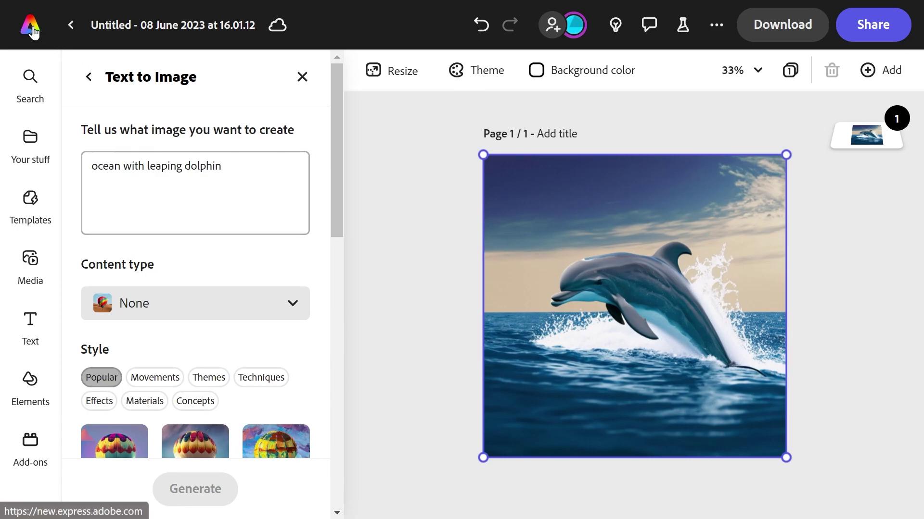
Load more results for the leaping dolphin prompt and look through the additional images.
drag(338, 122, 315, 433)
click(187, 445)
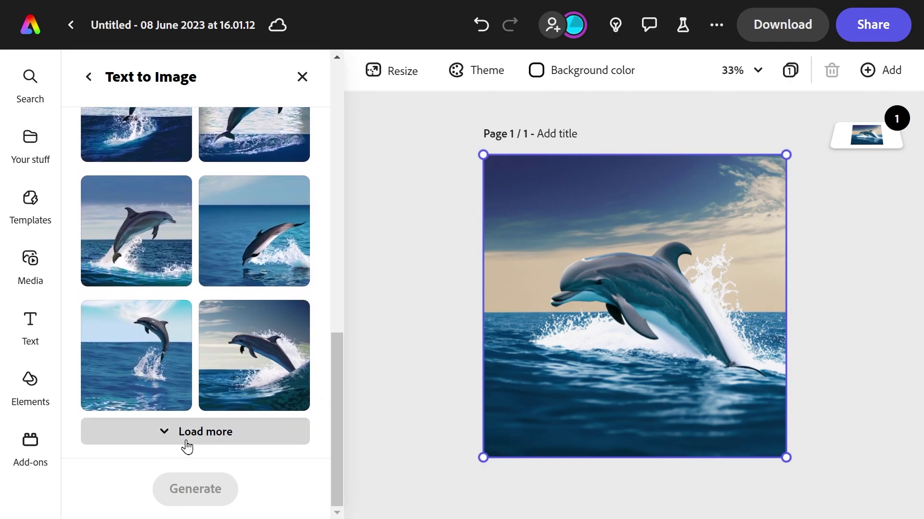
drag(336, 307, 322, 402)
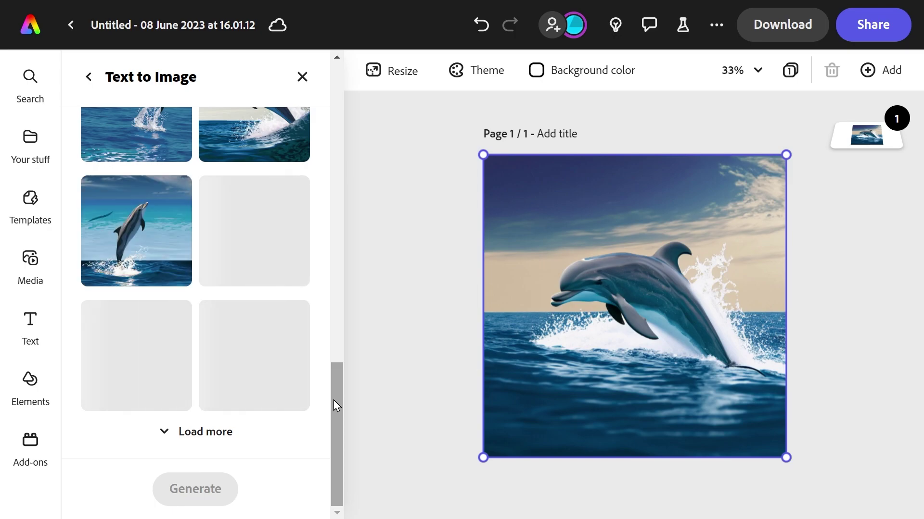
drag(333, 402, 330, 186)
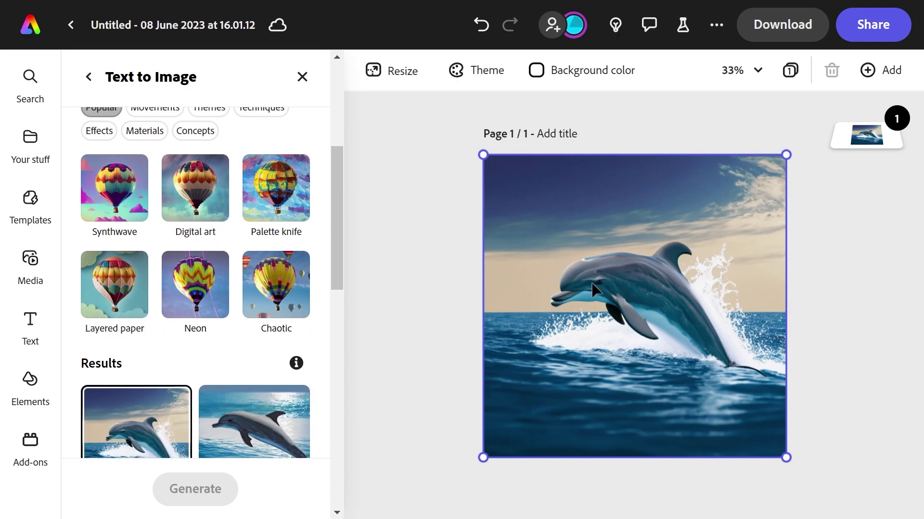
drag(342, 230, 324, 472)
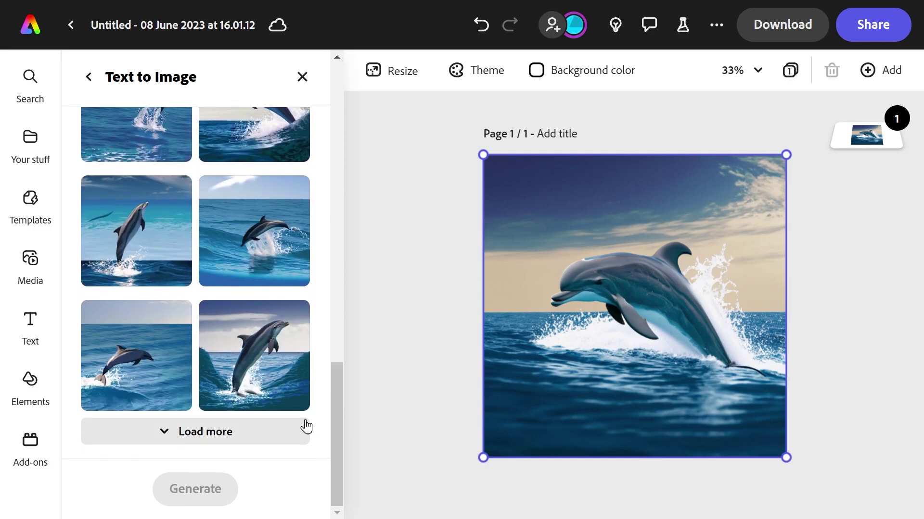
Select the Watercolor style from the Techniques category and regenerate the dolphin image.
drag(335, 376, 337, 129)
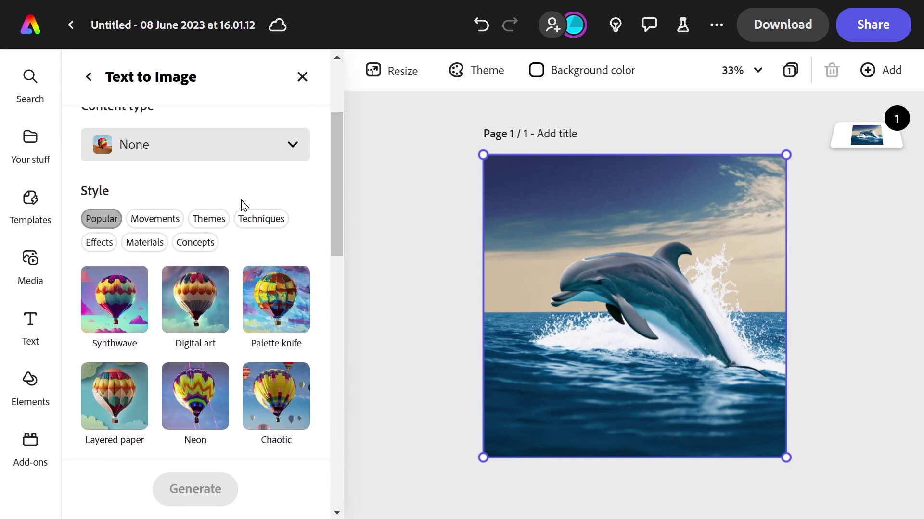
click(207, 219)
click(261, 220)
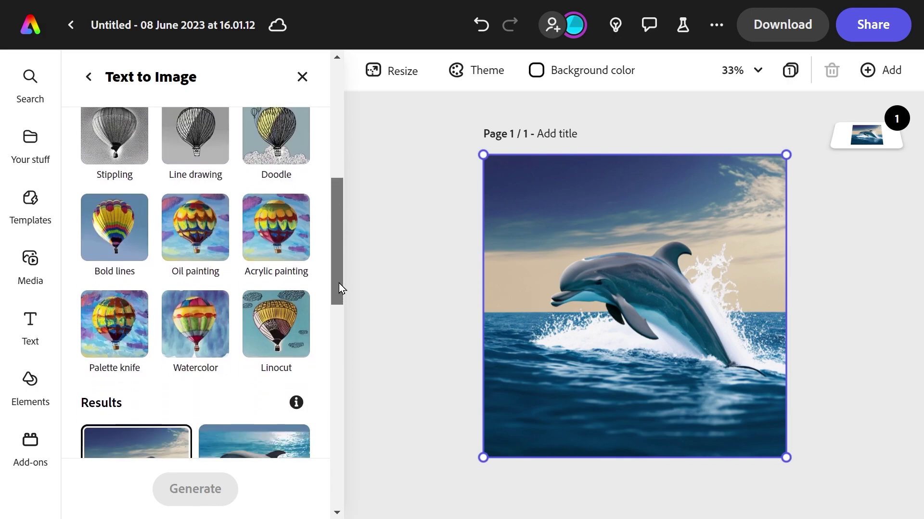
drag(334, 212, 339, 284)
click(201, 330)
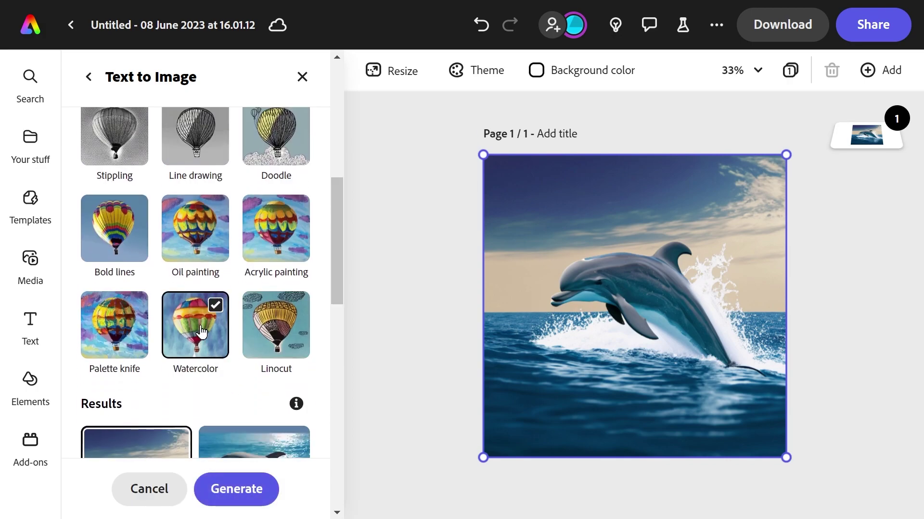
click(238, 491)
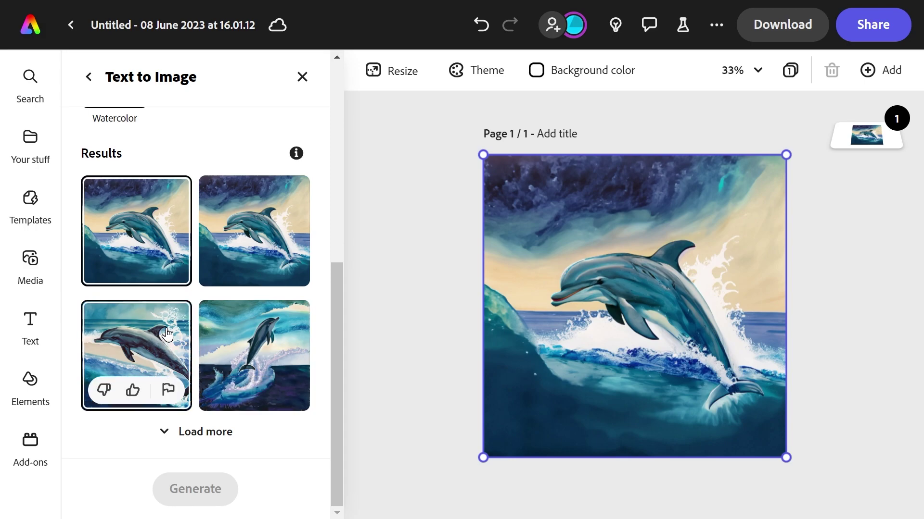
Preview the watercolor dolphin results on the page, choose the second one, and load more variations.
click(132, 342)
click(247, 323)
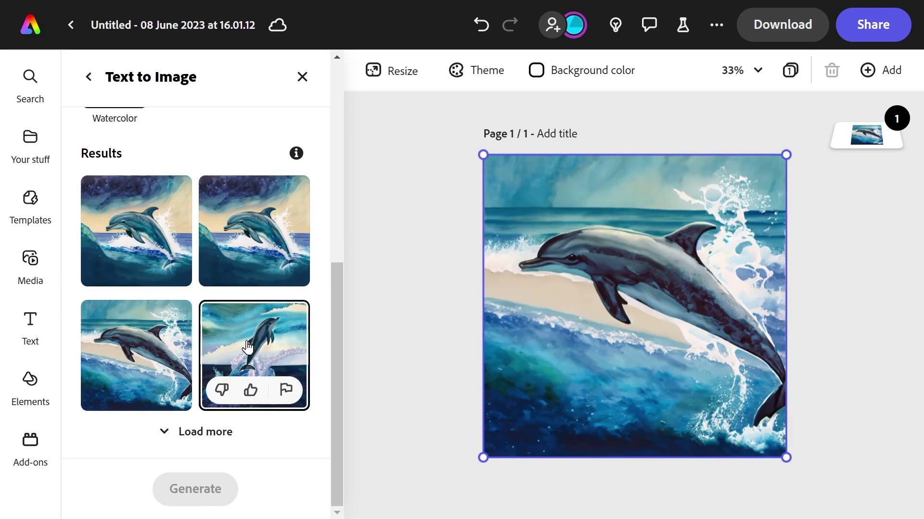
click(272, 225)
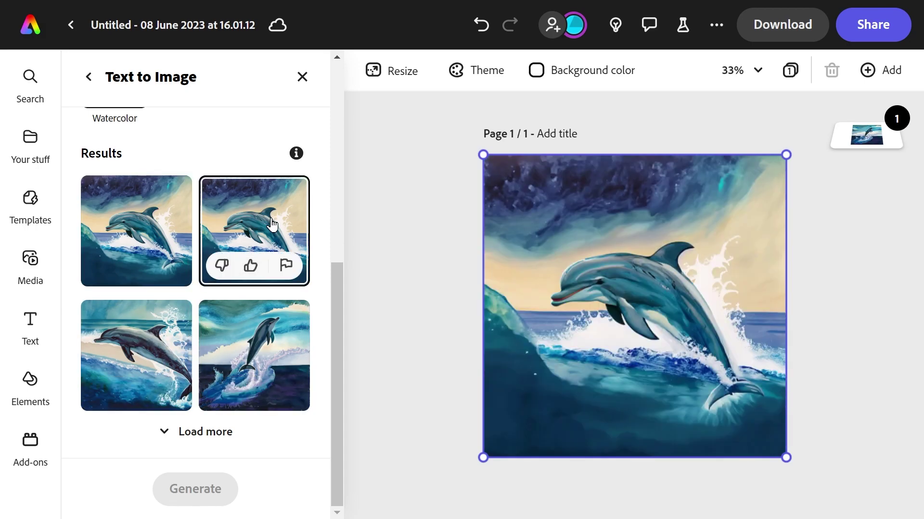
click(211, 433)
drag(340, 327, 330, 426)
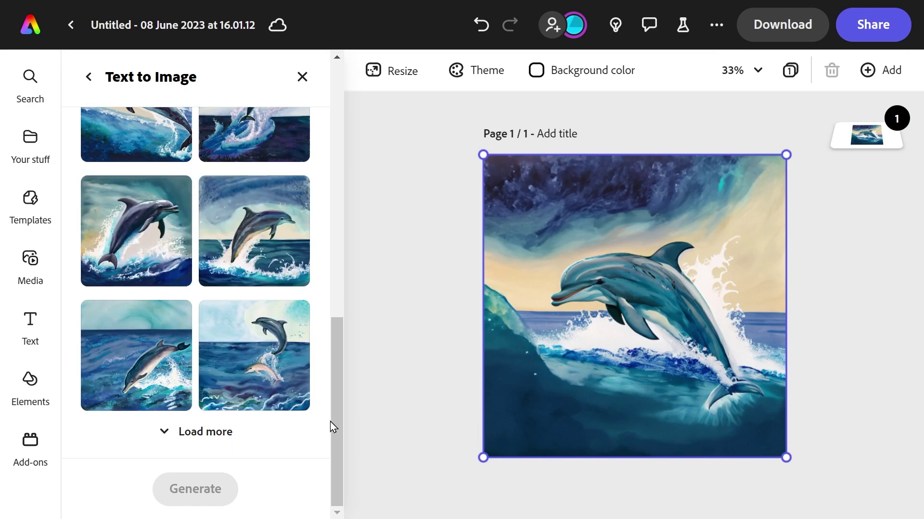
Add the Chaotic style from the Concepts category to Watercolor and regenerate the dolphin image.
drag(331, 441, 332, 149)
scroll(320, 214, down, 3)
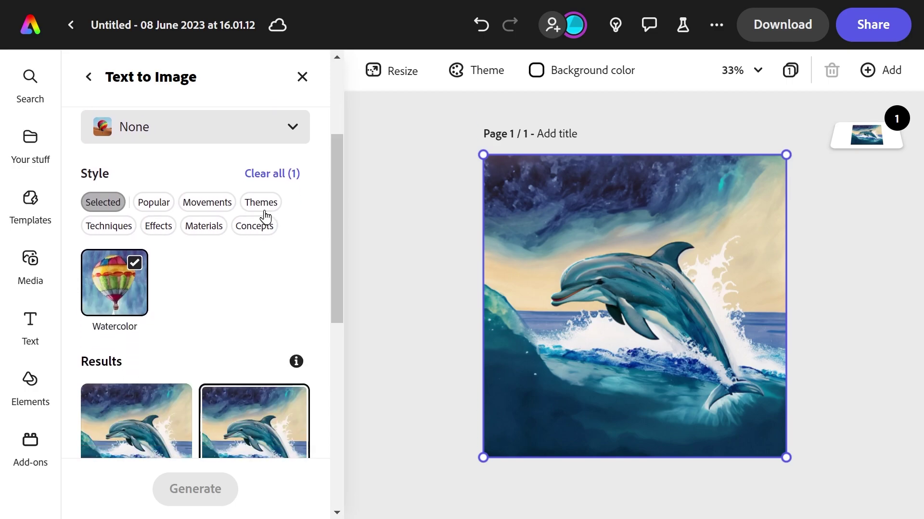
click(265, 219)
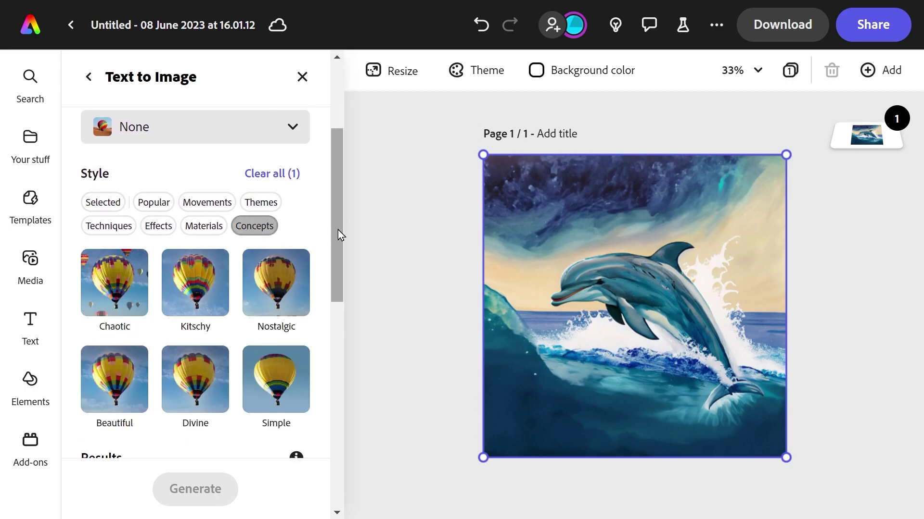
drag(338, 230, 334, 252)
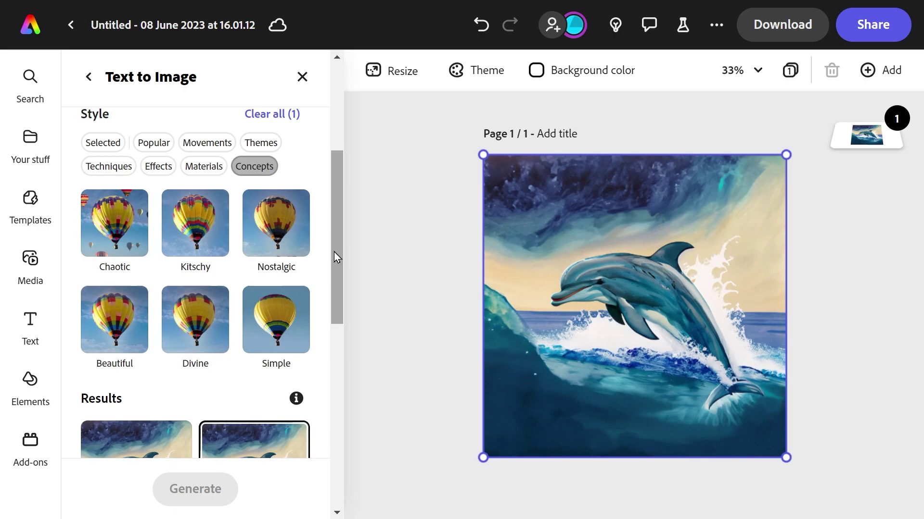
click(110, 224)
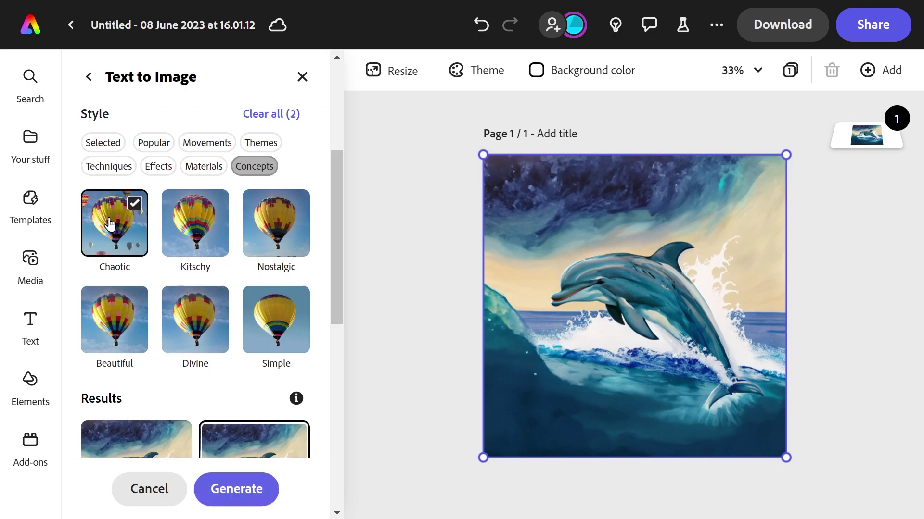
click(219, 482)
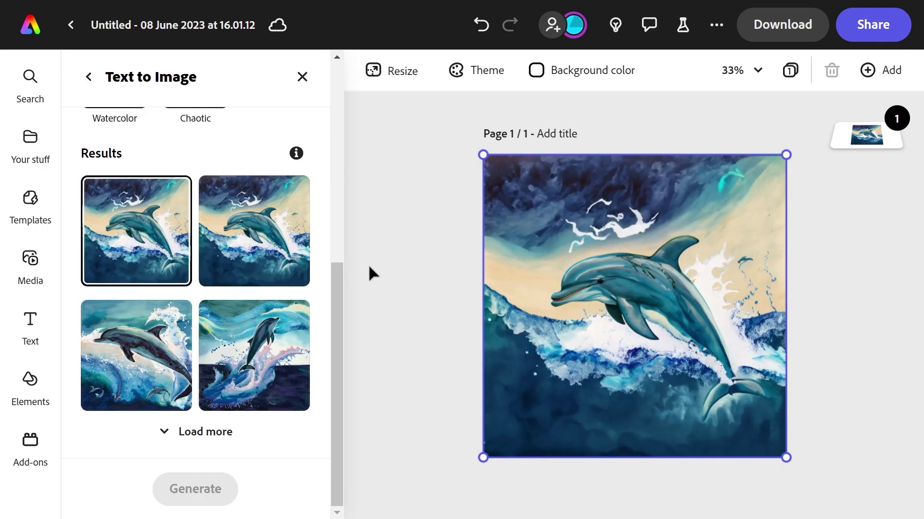
Preview the second and fourth Watercolor and Chaotic dolphin results, then place the third one on the page.
click(260, 230)
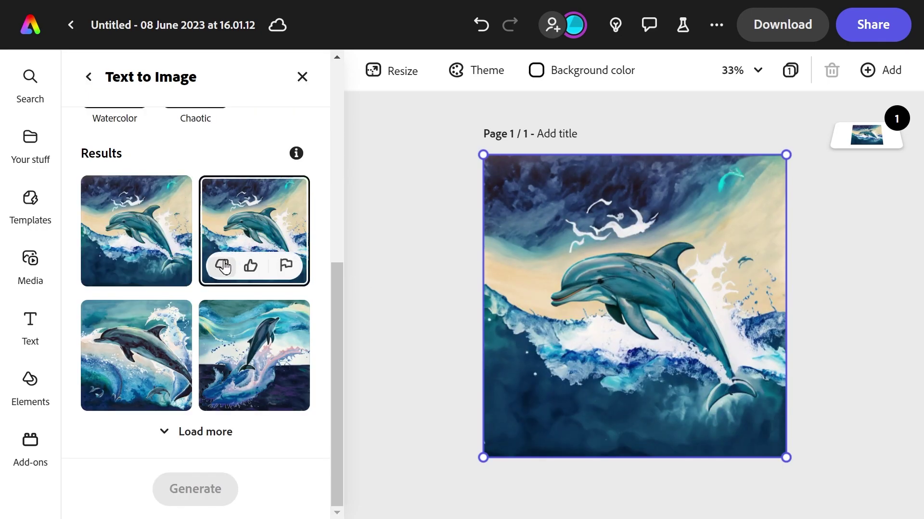
click(252, 358)
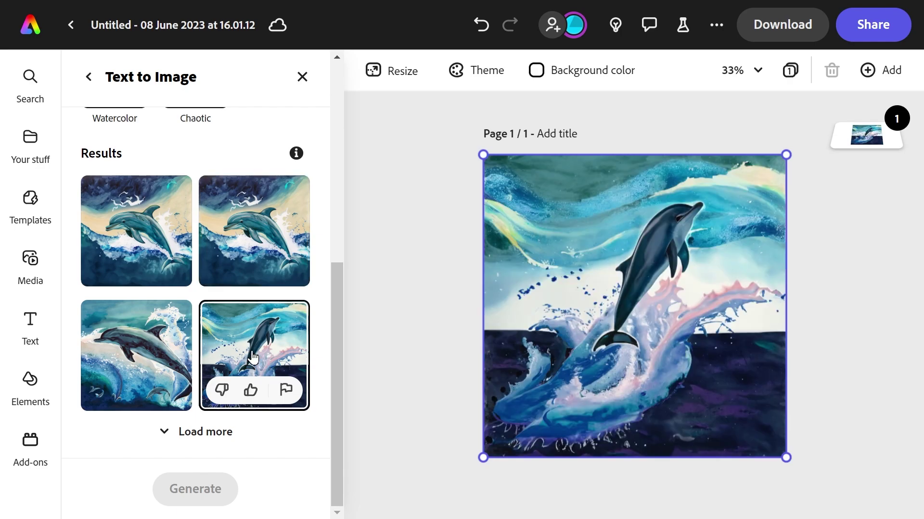
click(149, 354)
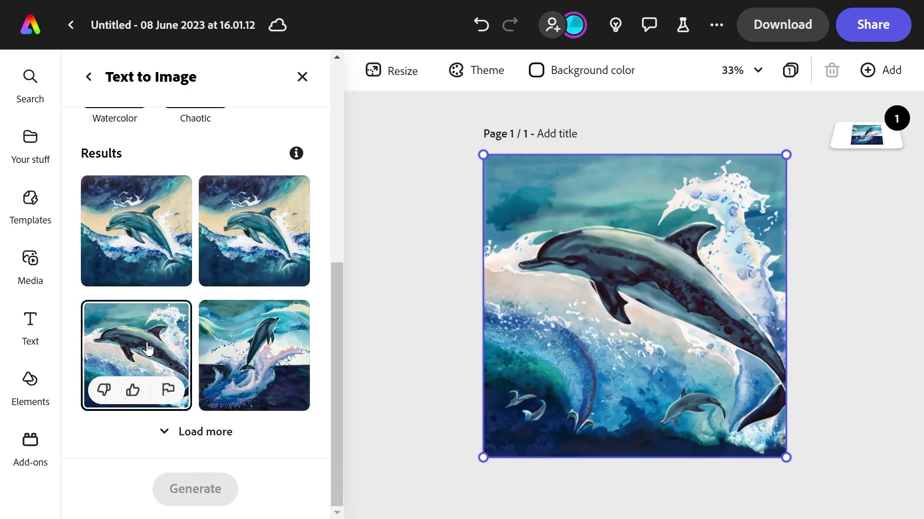
Change the prompt to "ocean with rushing hippo" and generate new images with the same styles.
drag(336, 336, 319, 134)
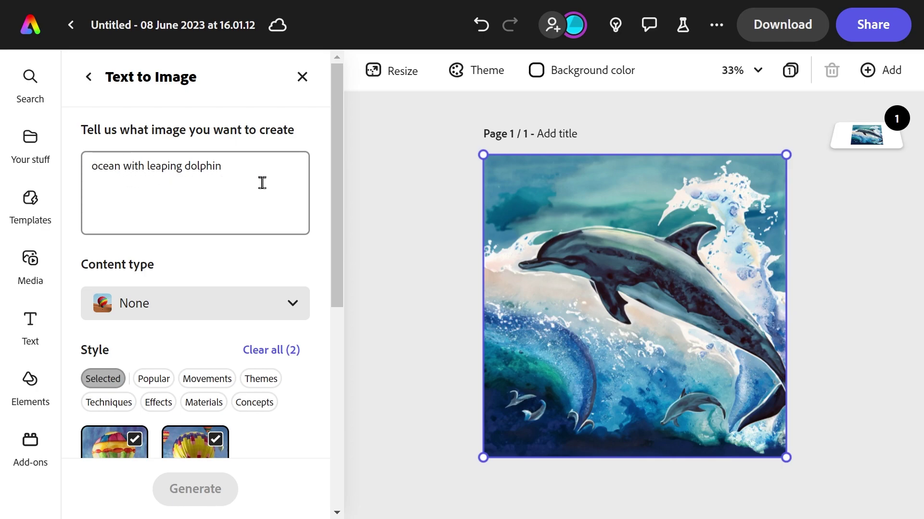
double_click(192, 169)
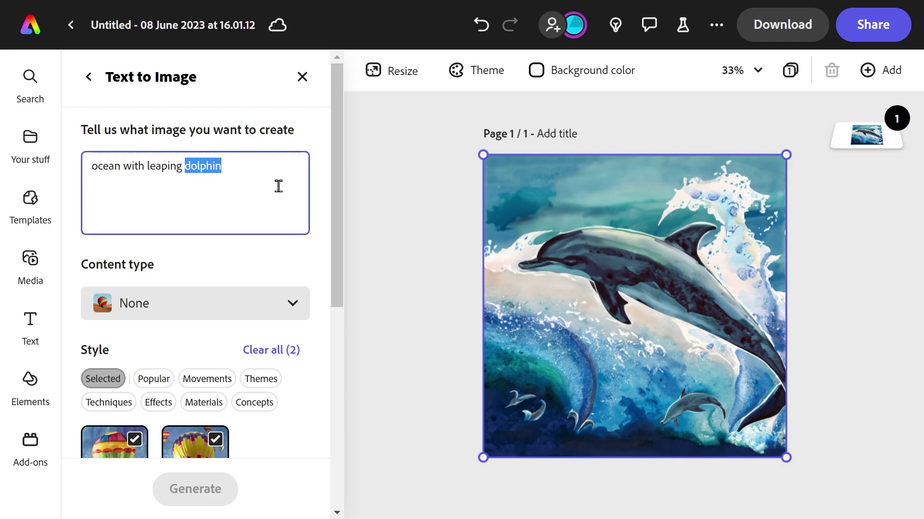
drag(153, 172, 305, 175)
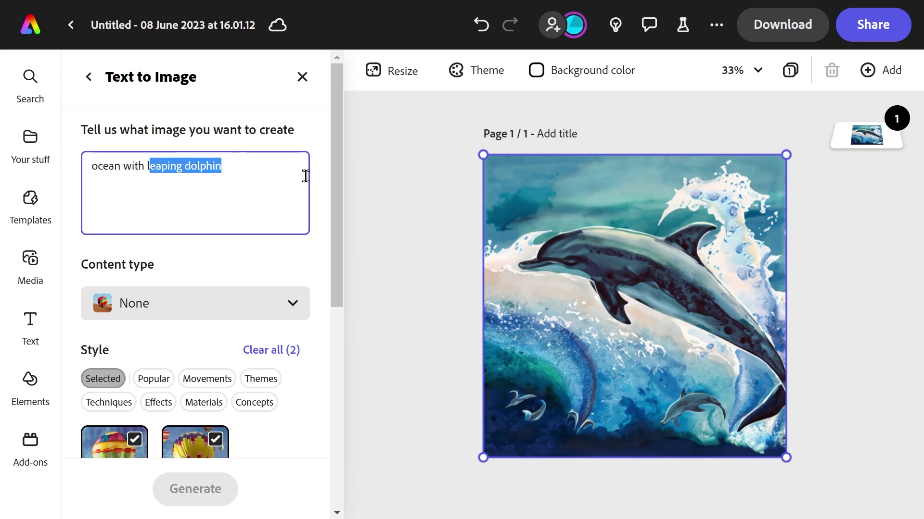
key(BackSpace)
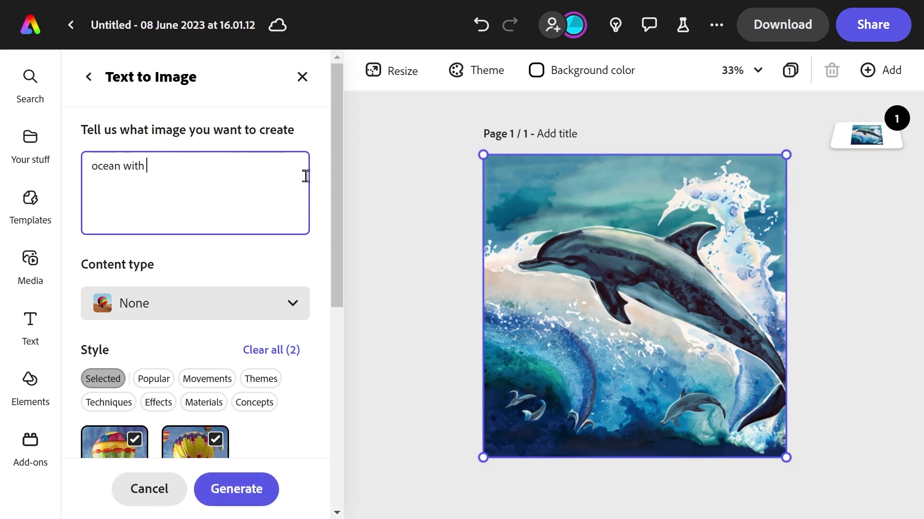
text(rushing hippo)
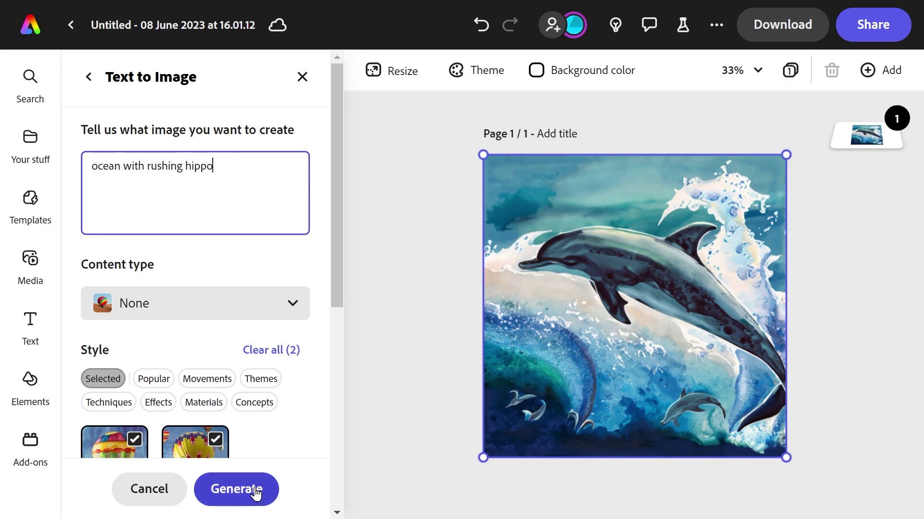
click(260, 491)
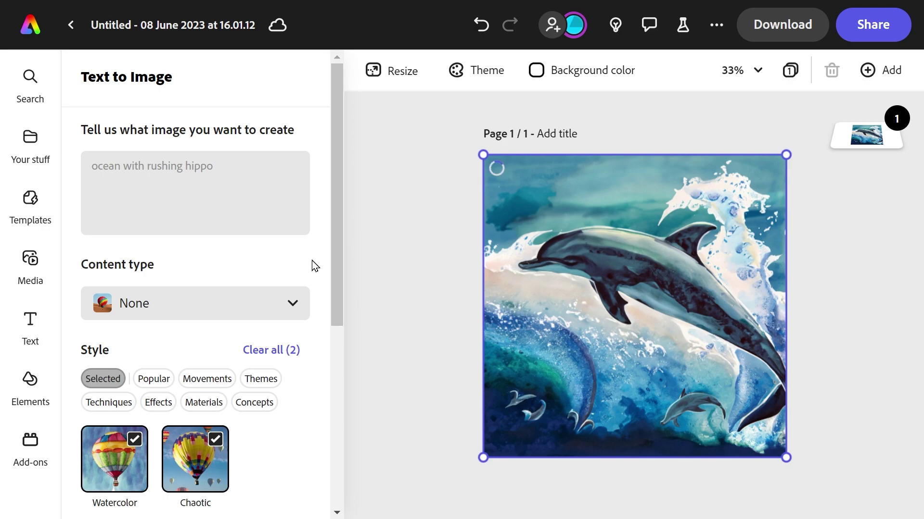
click(294, 304)
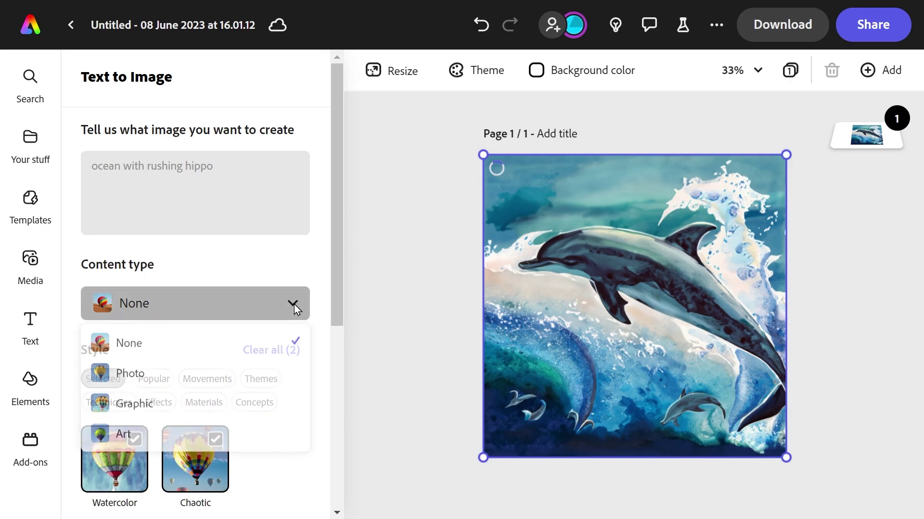
click(293, 304)
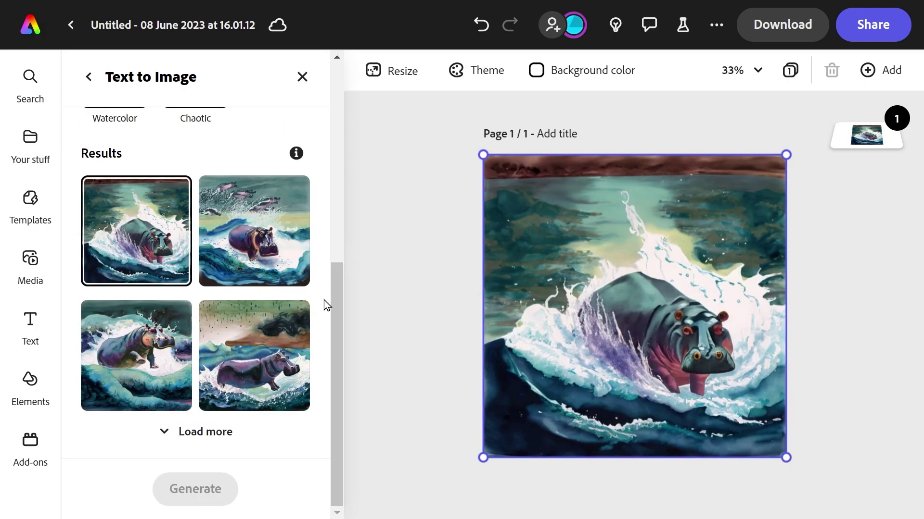
Preview the second and third hippo results on the page and settle on the fourth one.
click(281, 235)
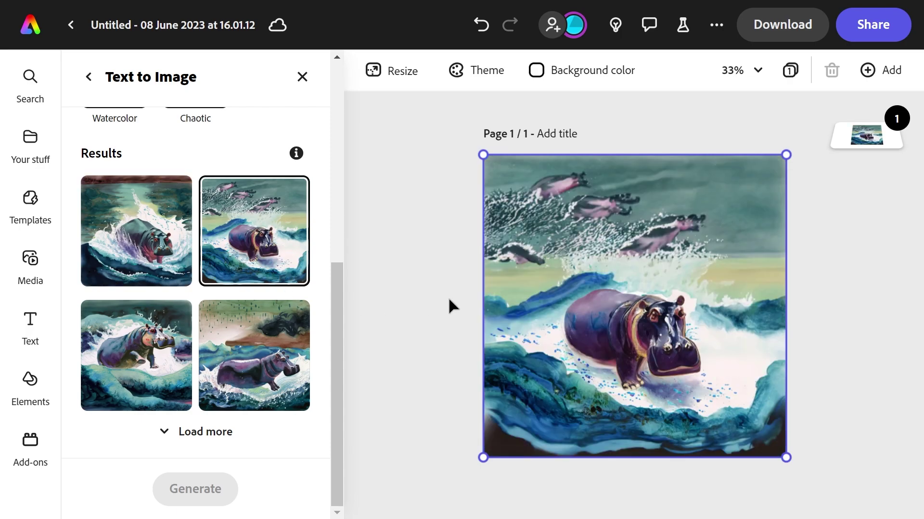
click(168, 343)
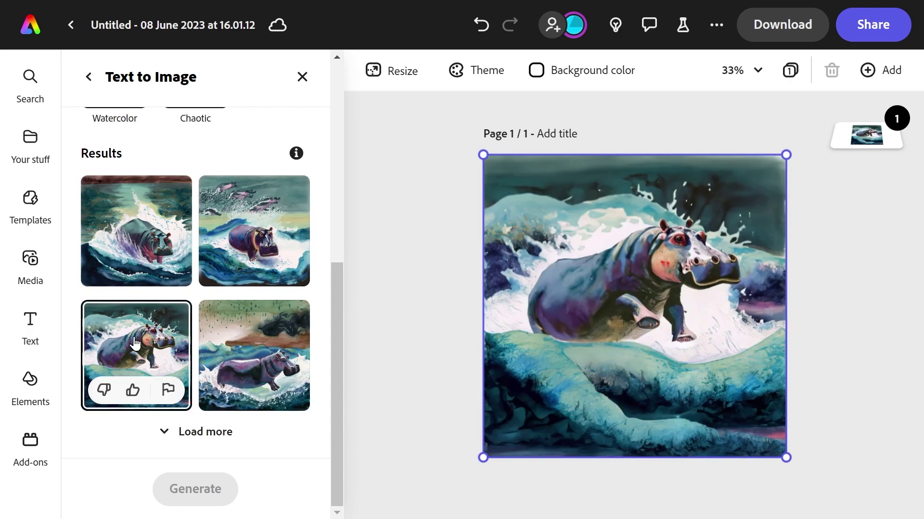
click(256, 328)
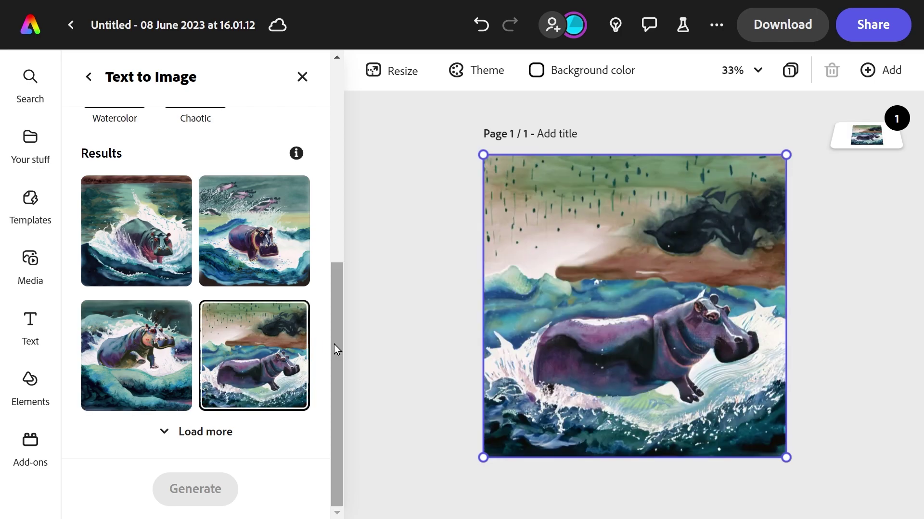
Regenerate the hippo image without the Chaotic and Watercolor styles and place the second result on the page.
drag(336, 357, 335, 244)
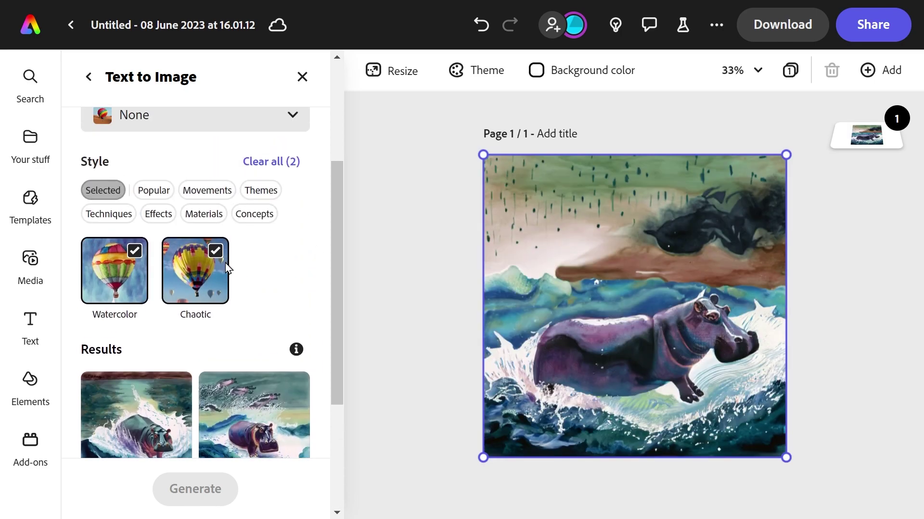
click(215, 251)
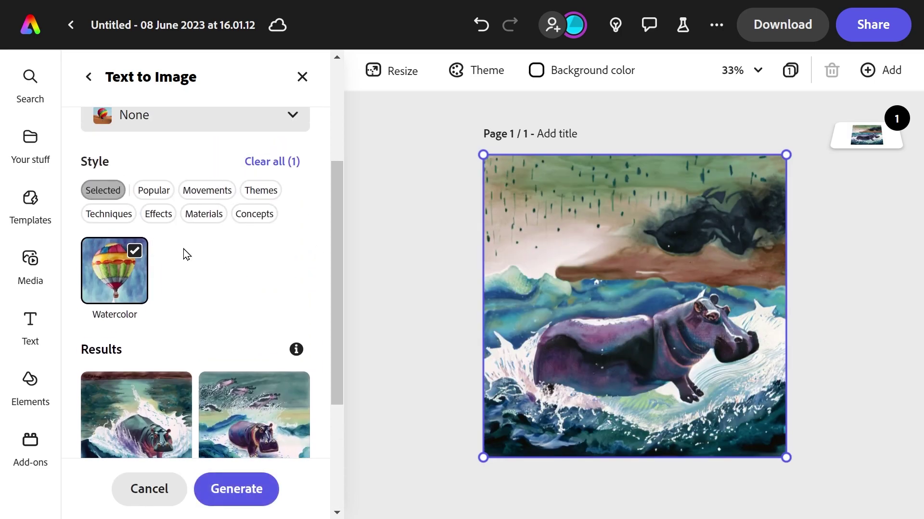
click(133, 250)
scroll(233, 439, down, 4)
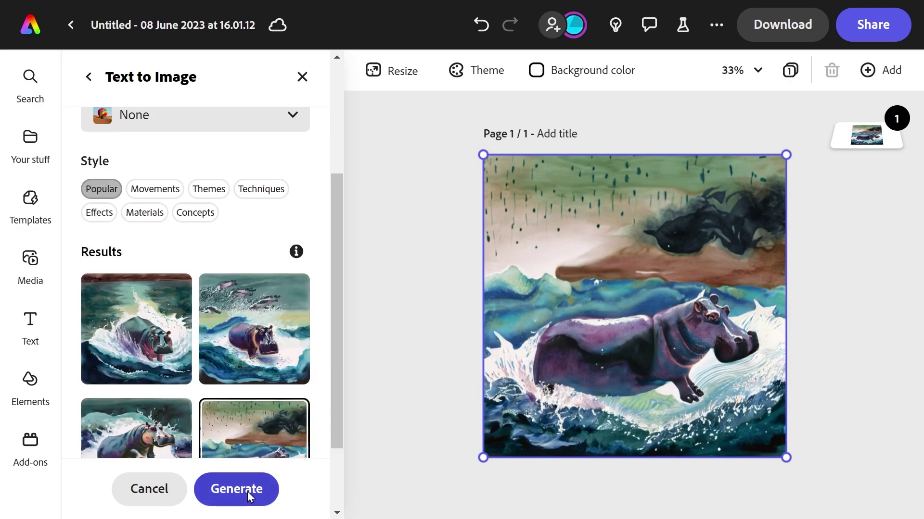
click(249, 489)
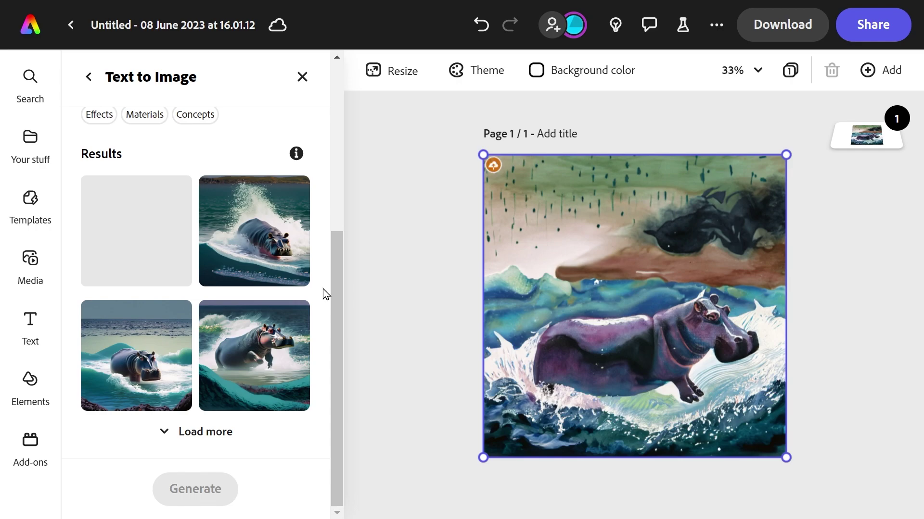
click(266, 232)
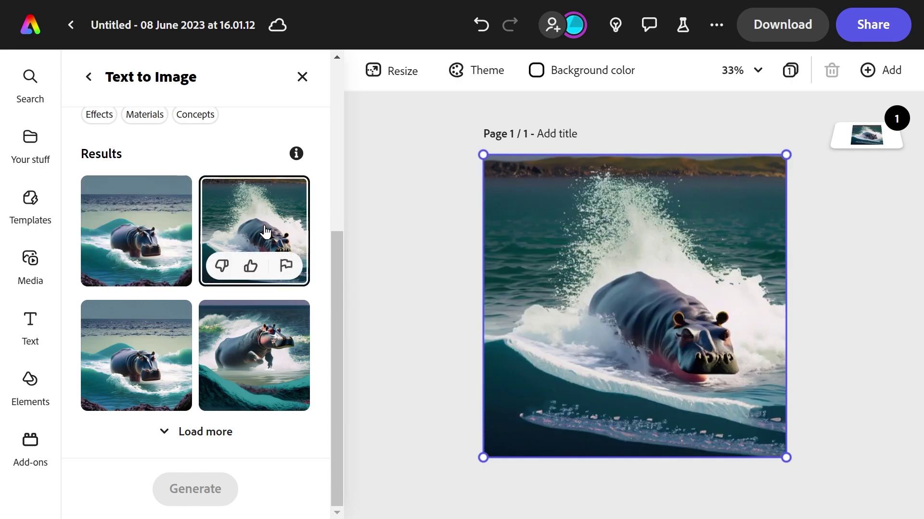
Extend the prompt to "ocean with rushing hippo and birds flying above" and generate new images.
drag(338, 320, 333, 142)
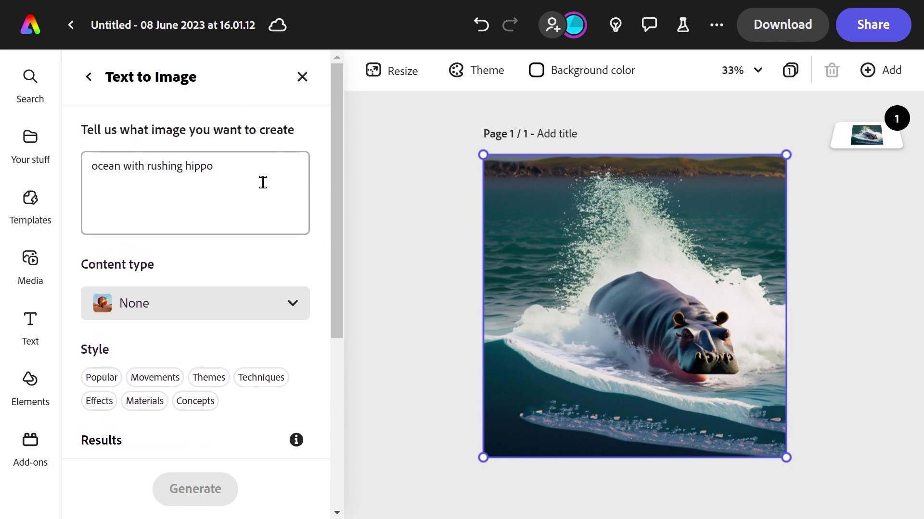
click(236, 182)
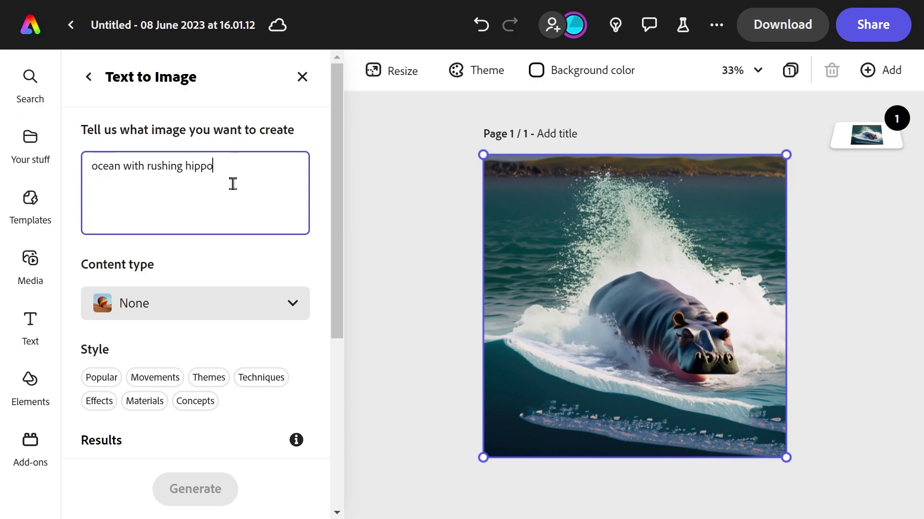
text(and bi)
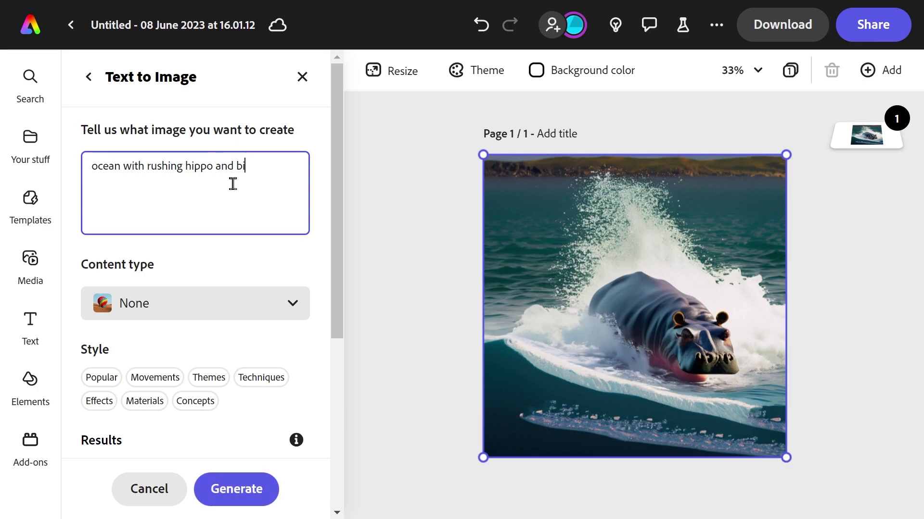
text(rds flying above)
click(237, 489)
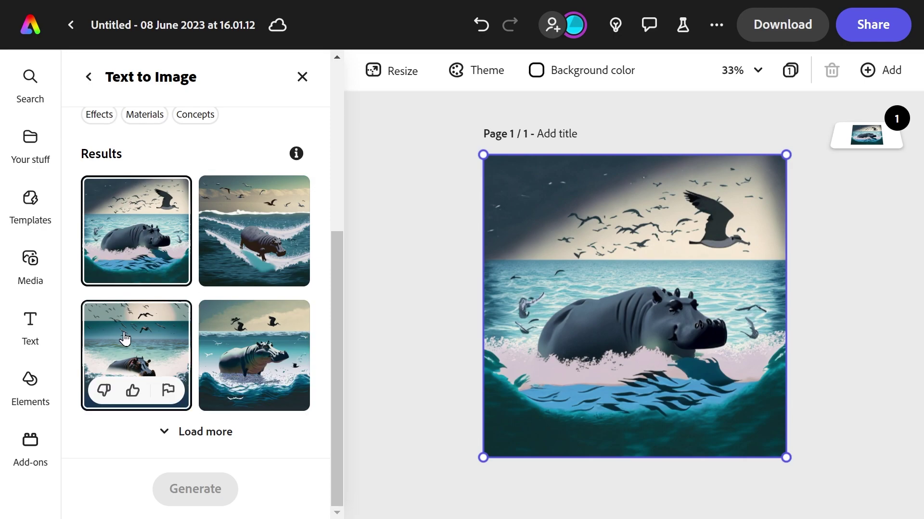
Preview the third, fourth and second hippo-with-birds results on the page, and return to the first one.
click(128, 354)
click(237, 340)
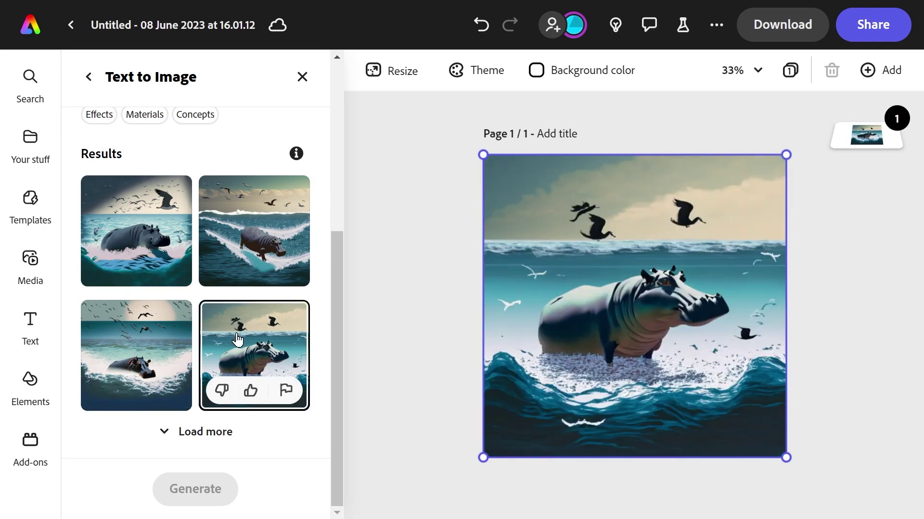
click(247, 191)
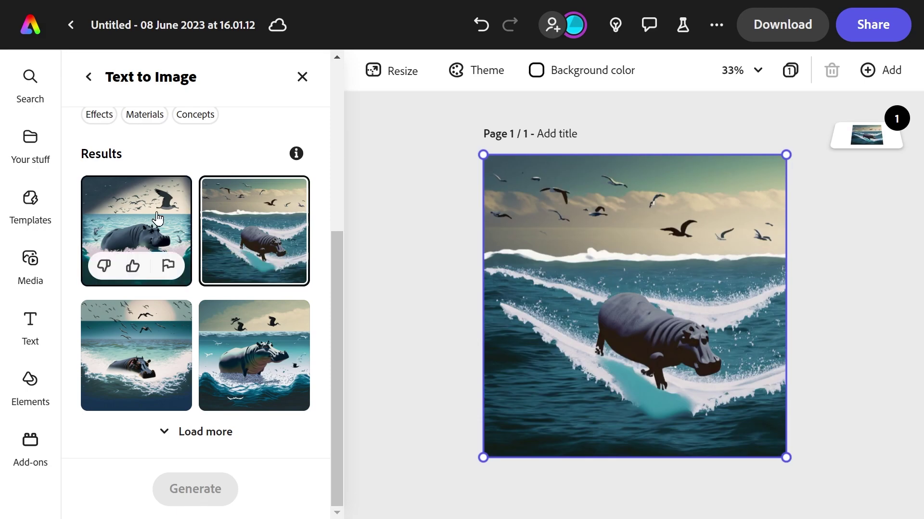
click(138, 216)
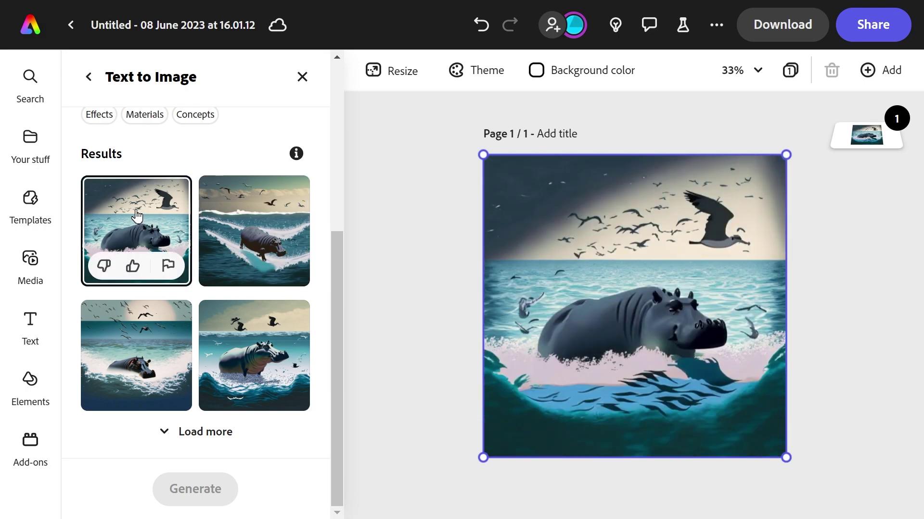
Load more hippo-with-birds results and place the third of the new images on the page.
click(223, 451)
scroll(336, 404, down, 5)
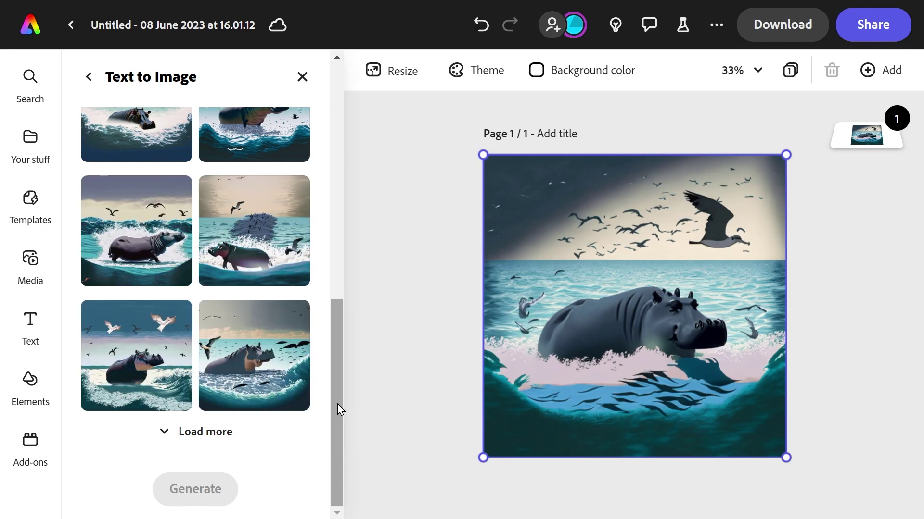
click(129, 325)
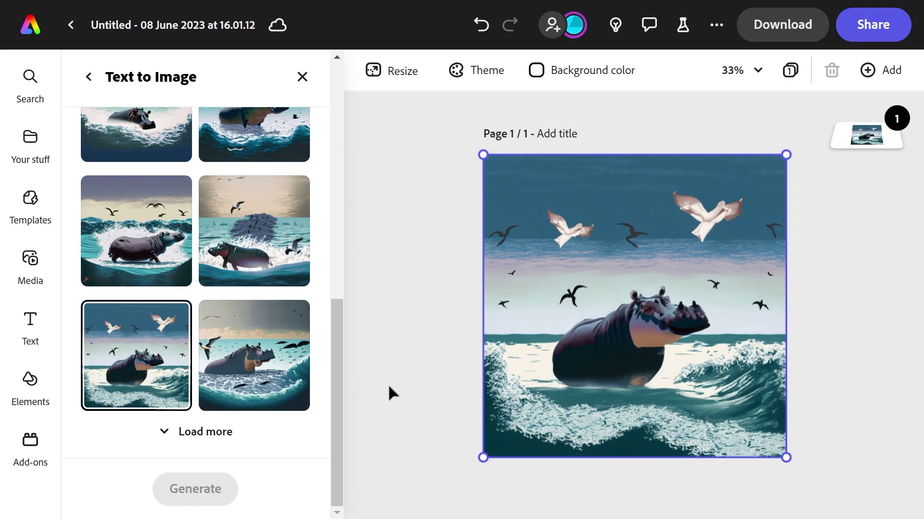
Regenerate the images with the Wood carving material style, preview the fourth result and place the third one on the page.
drag(337, 389, 343, 180)
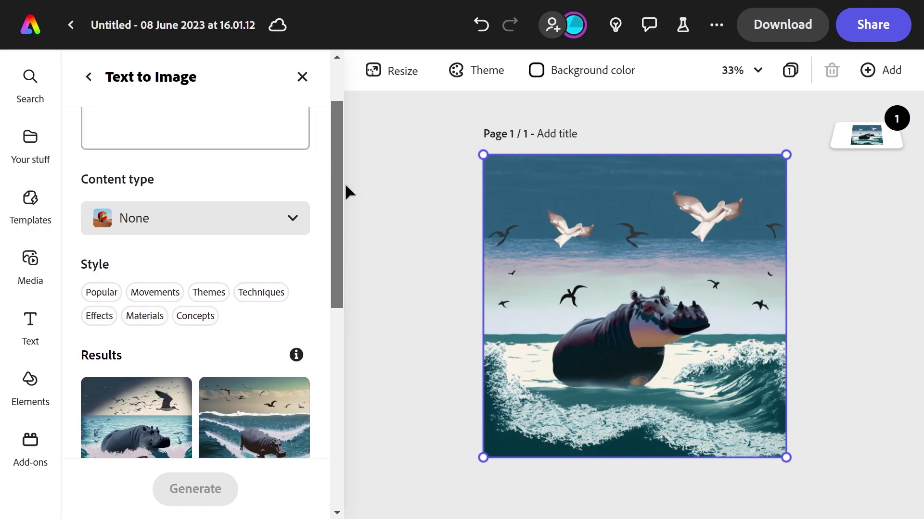
click(153, 319)
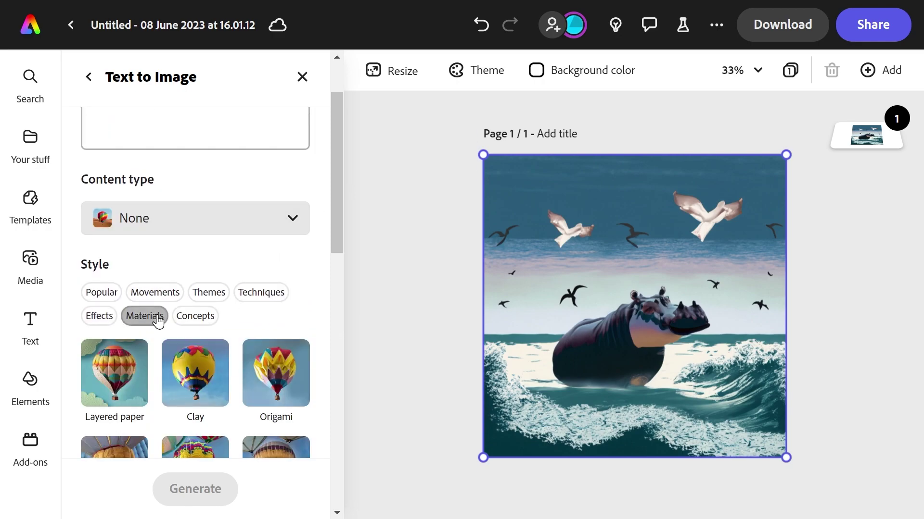
drag(341, 226, 330, 332)
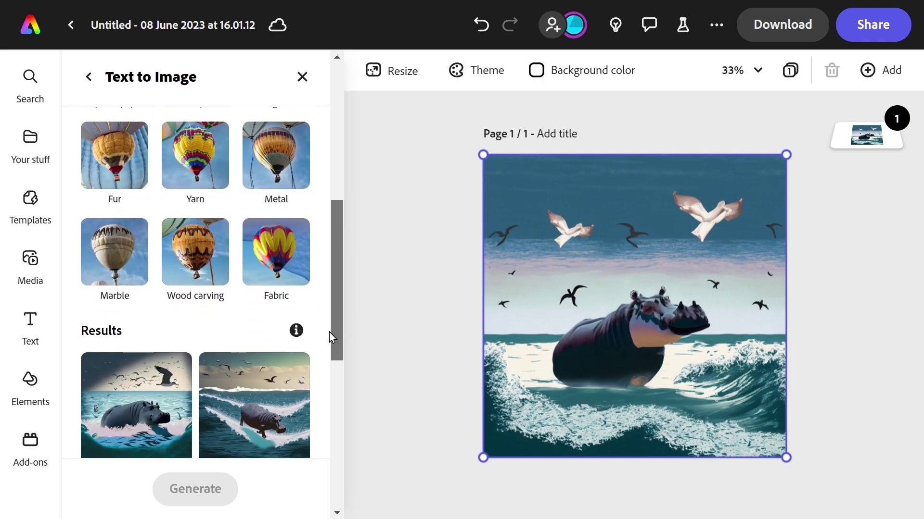
click(188, 259)
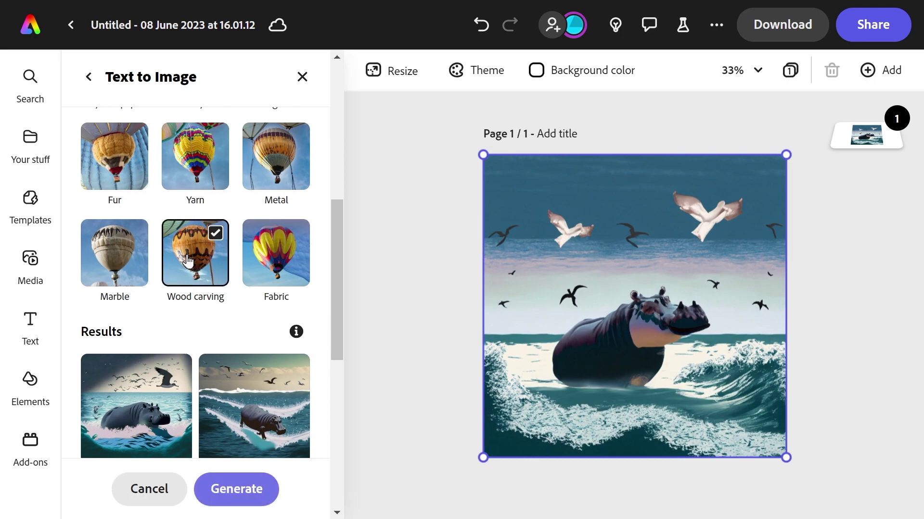
click(222, 486)
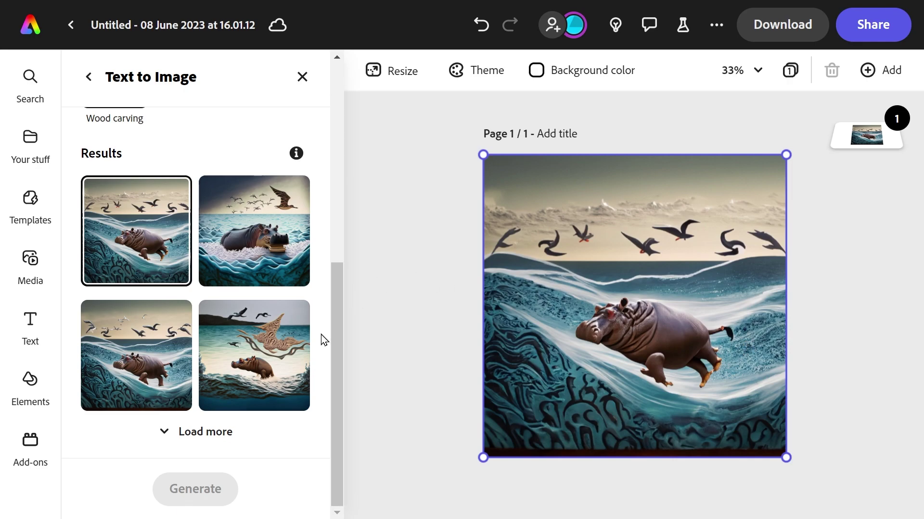
click(240, 353)
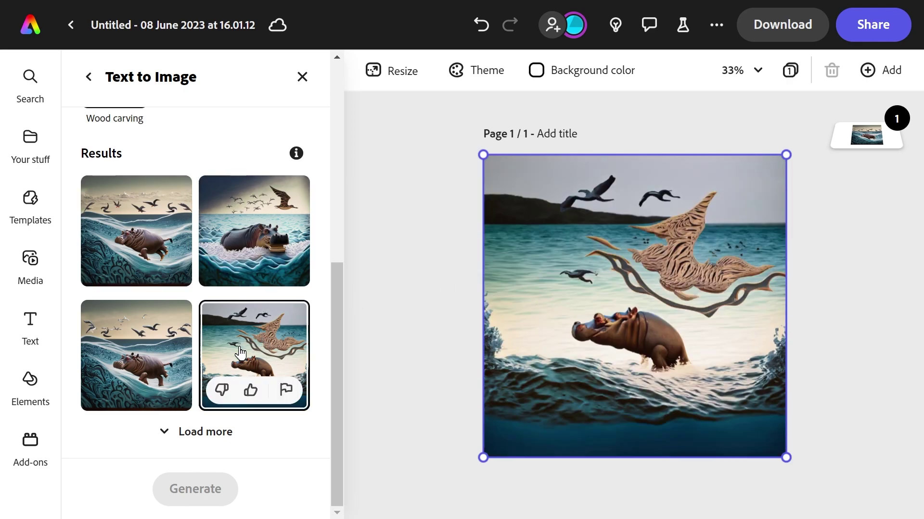
click(107, 340)
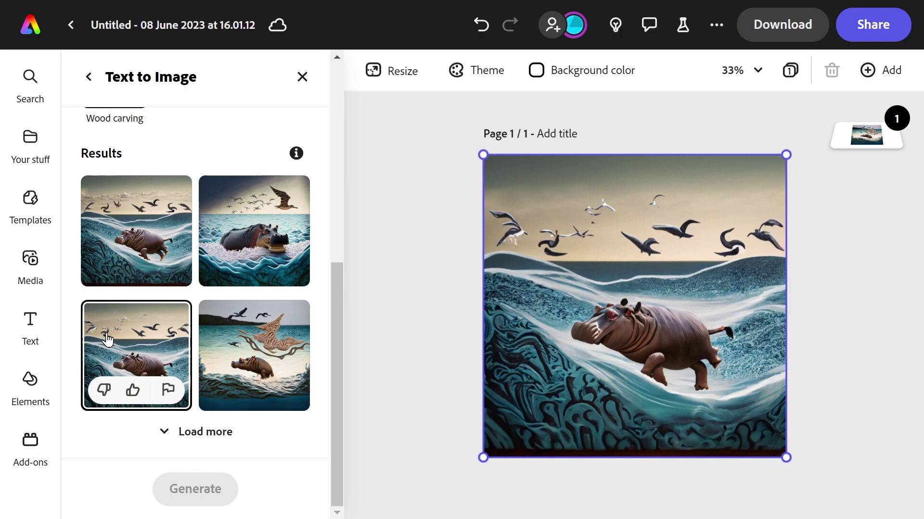
Switch the content type to Photo for the Wood carving hippo images.
drag(338, 336, 303, 132)
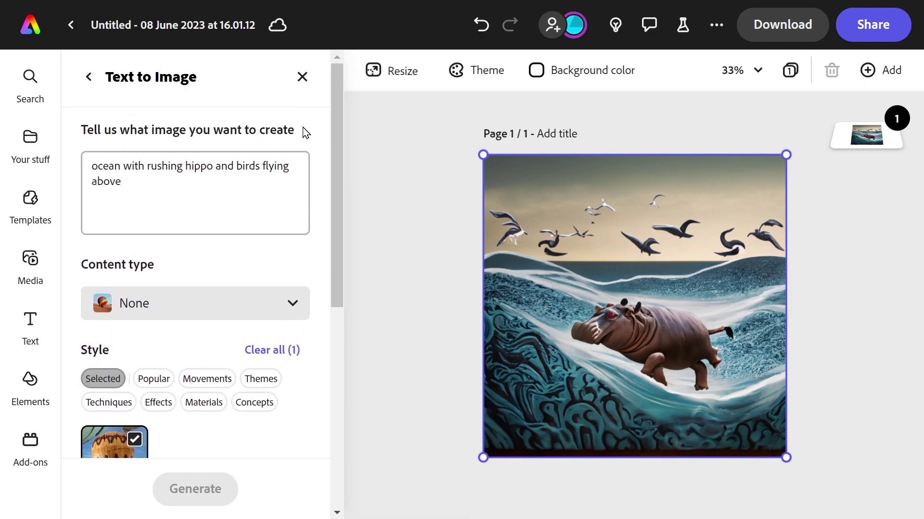
click(216, 319)
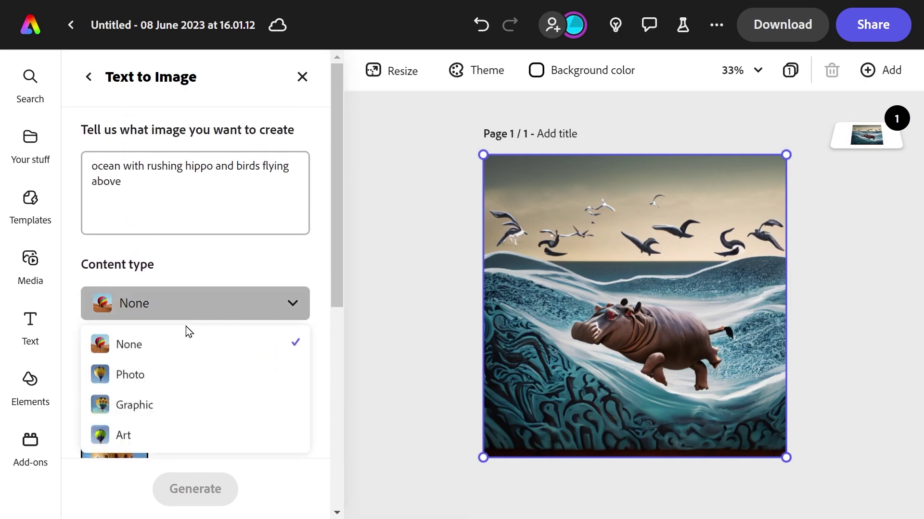
click(138, 375)
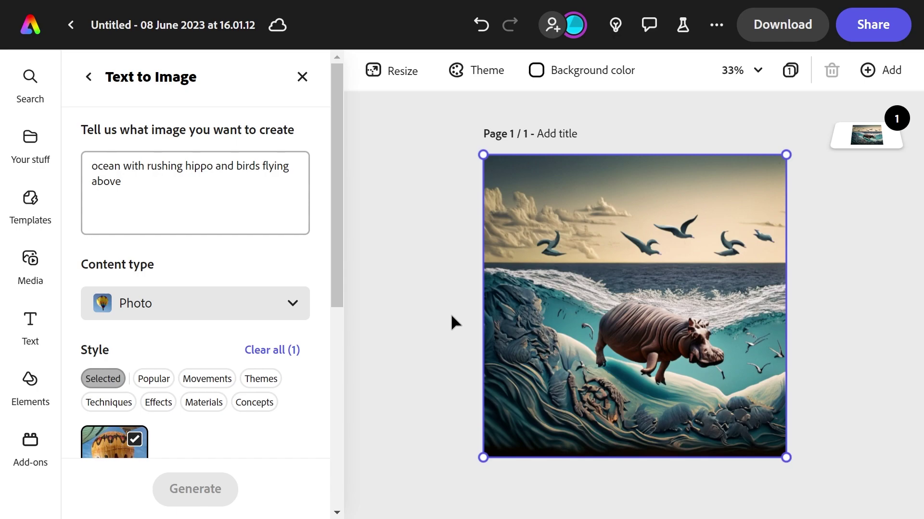
Place the second Photo result on the page after previewing the third, and load more results.
drag(337, 267, 326, 463)
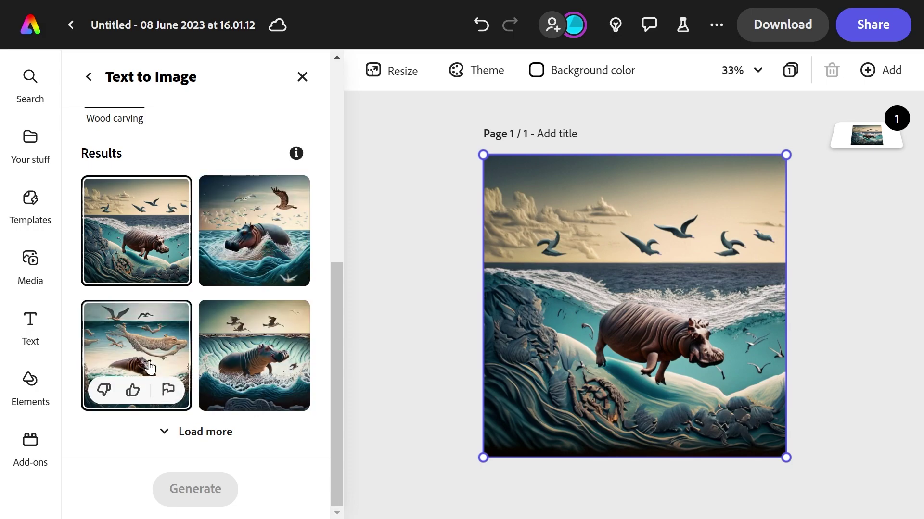
click(139, 346)
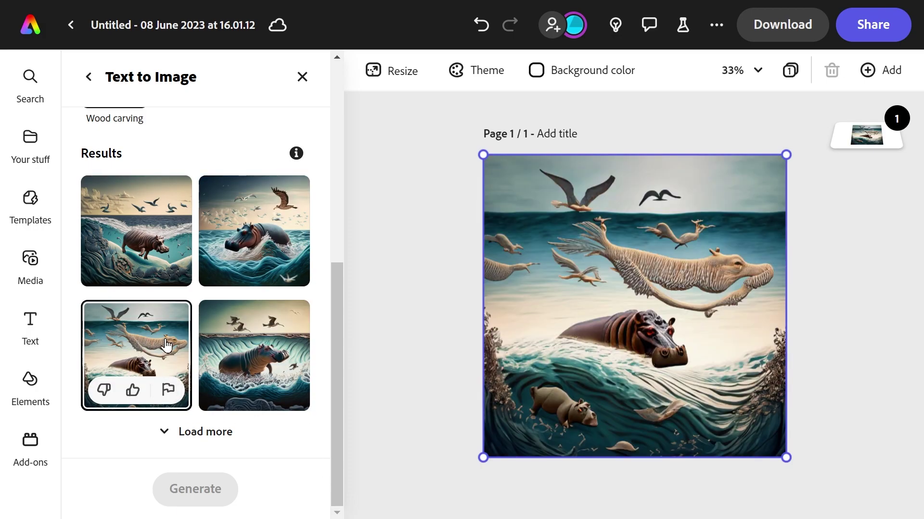
click(267, 226)
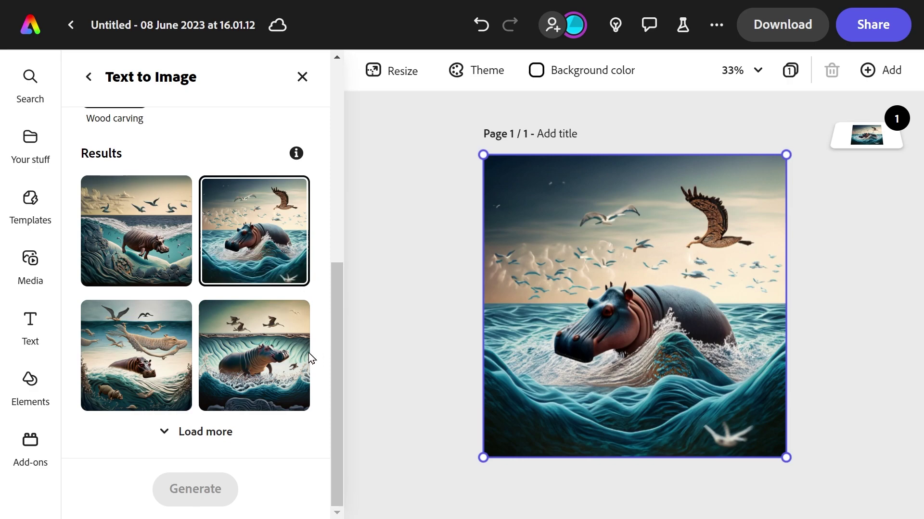
click(182, 442)
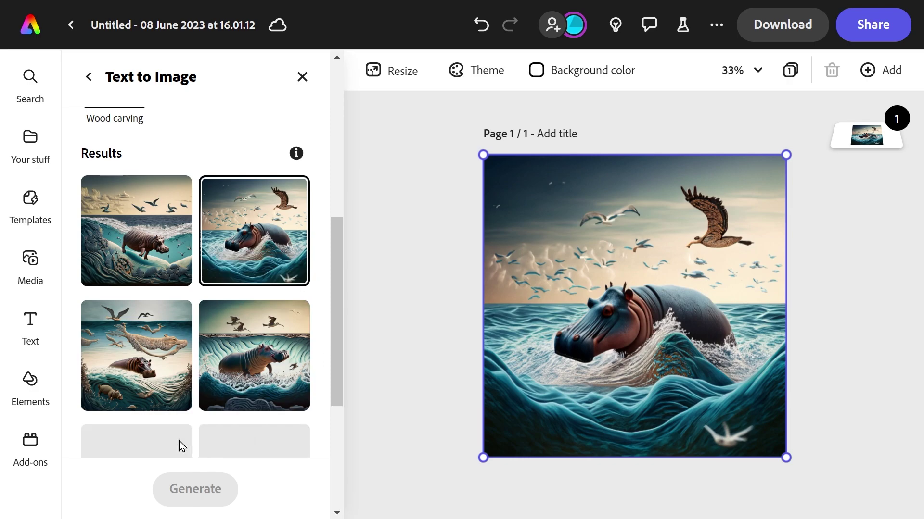
drag(334, 280, 342, 365)
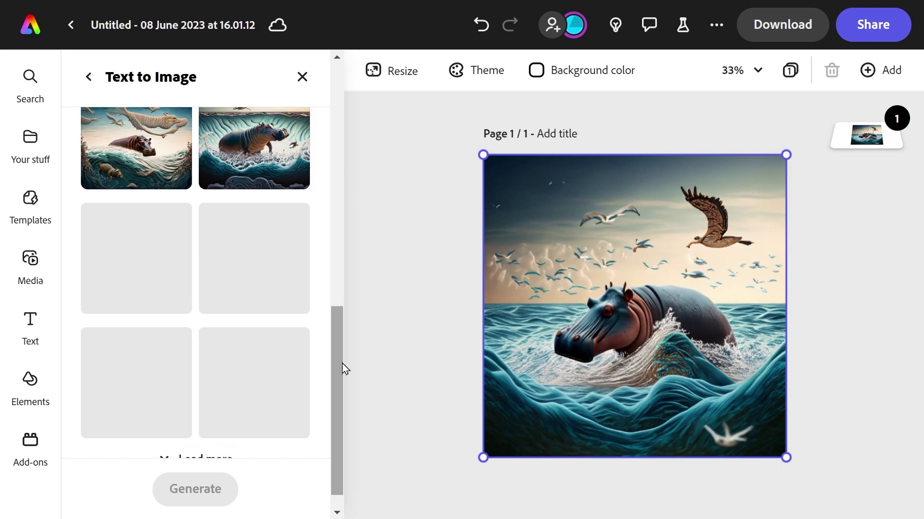
Add a new text box on top of the hippo image.
click(30, 322)
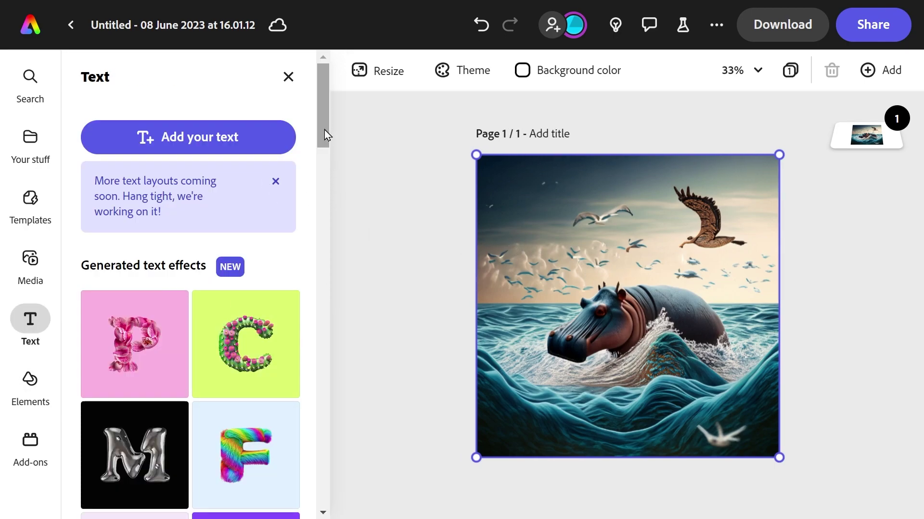
drag(324, 129, 319, 73)
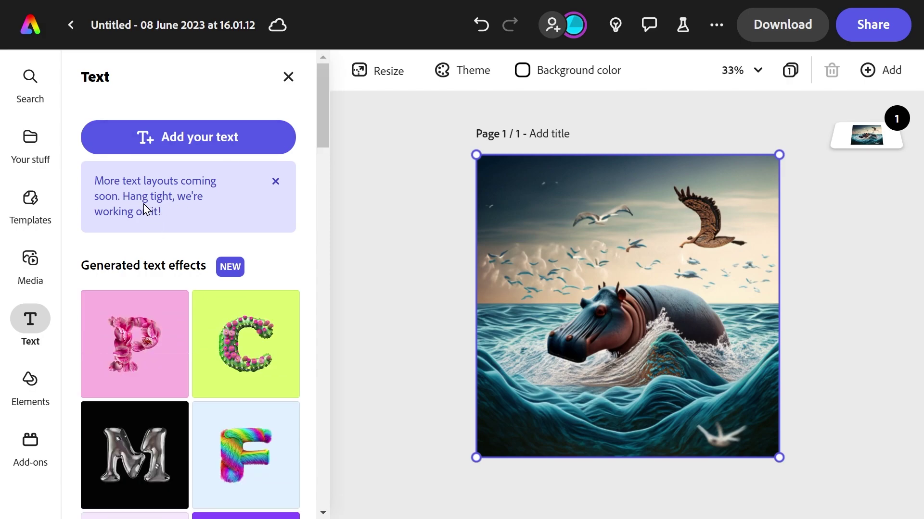
click(214, 146)
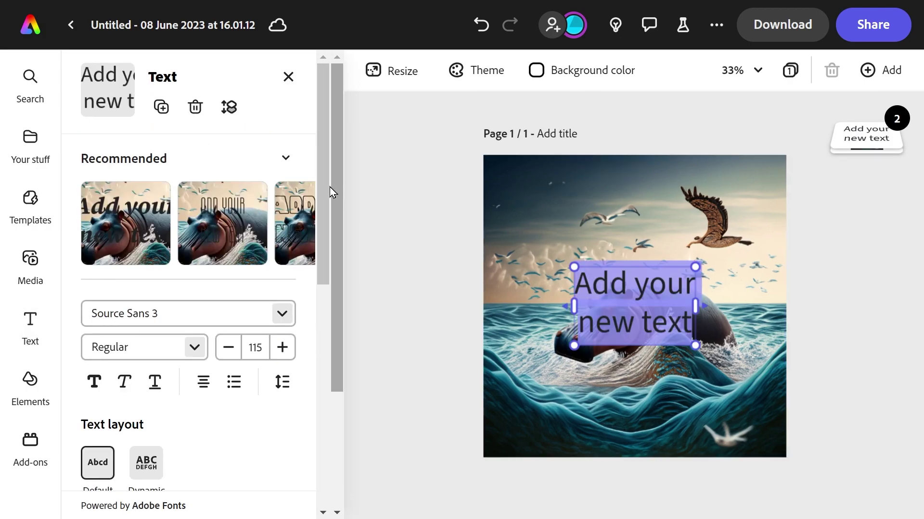
drag(325, 179, 368, 93)
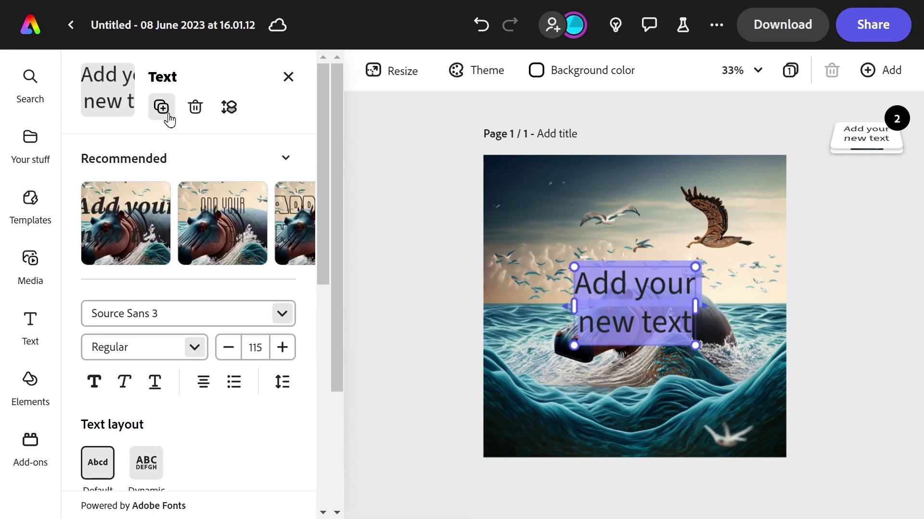
drag(339, 166, 340, 99)
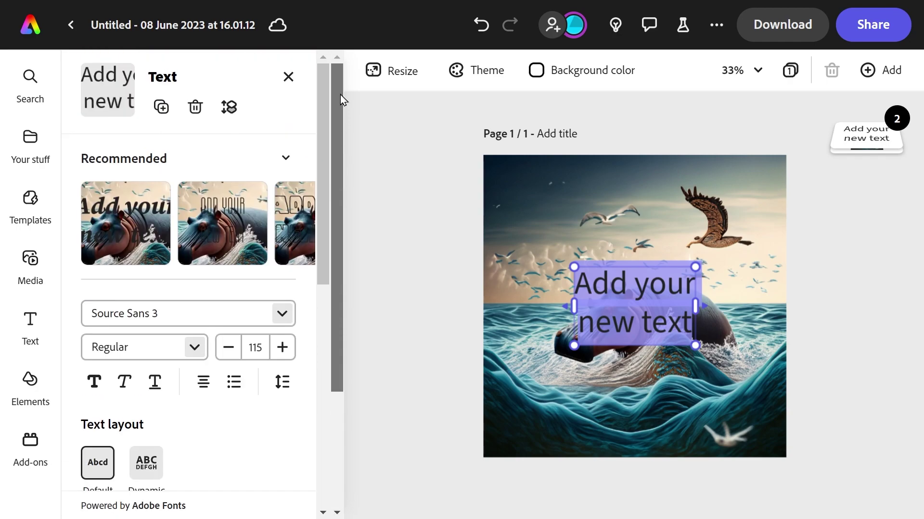
drag(320, 149, 347, 84)
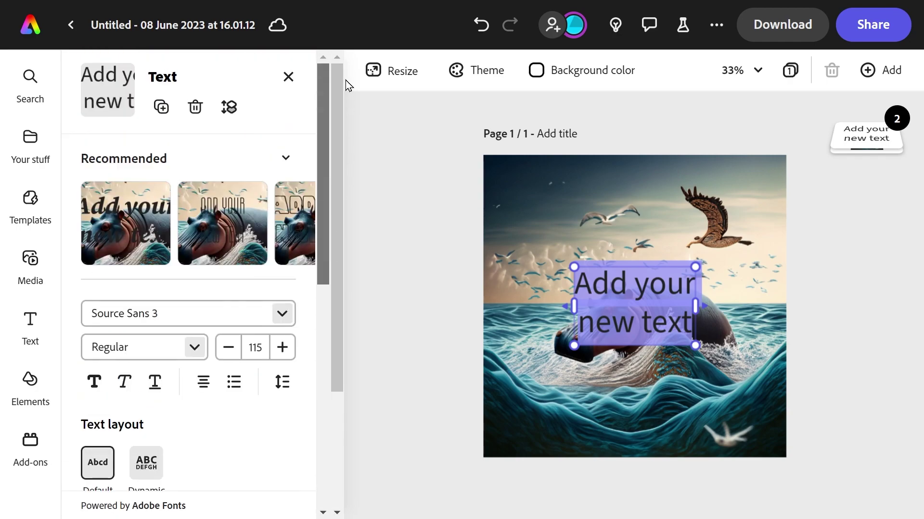
Replace the placeholder text with "Express" and "Beta" on two lines and select all of it.
click(646, 308)
drag(691, 332, 574, 278)
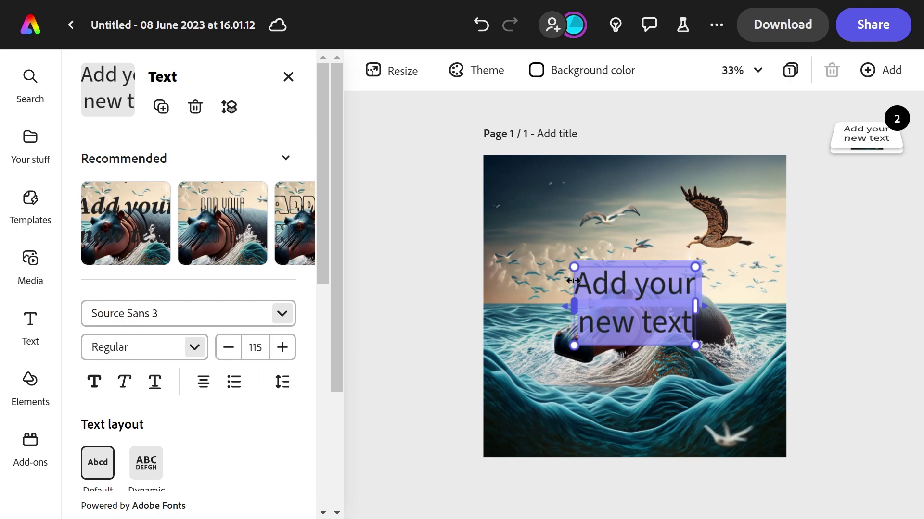
text(E)
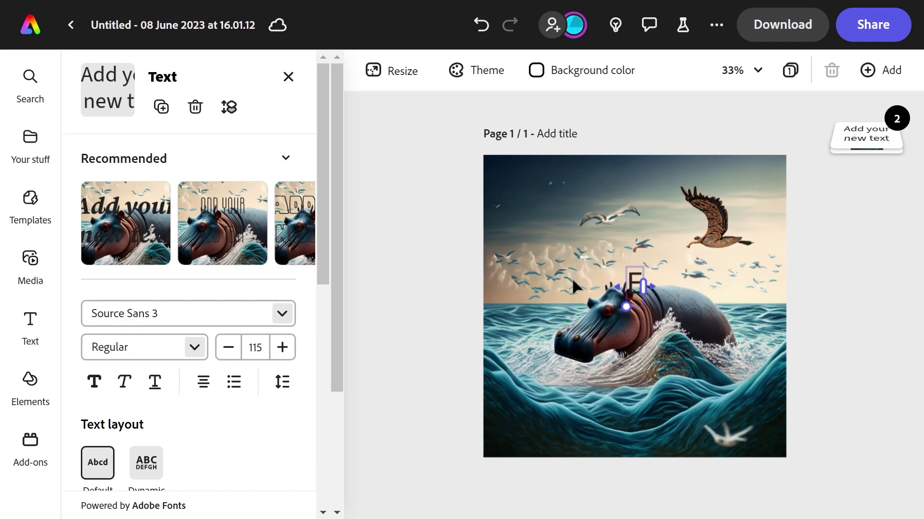
text(xpress)
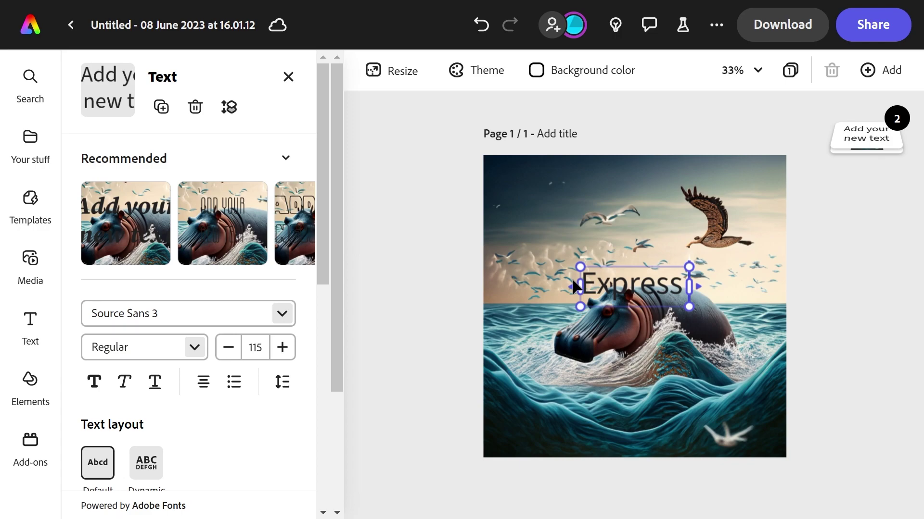
key(Return)
text(Set)
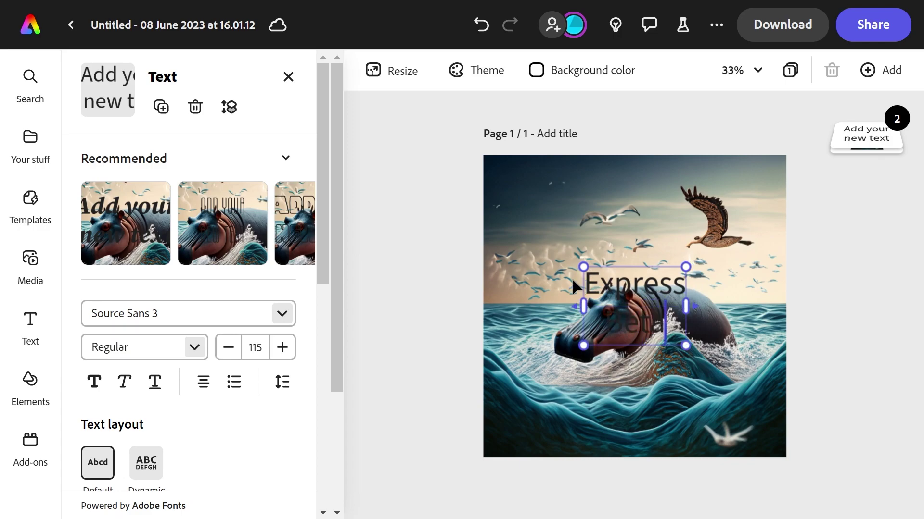
key(ctrl+a)
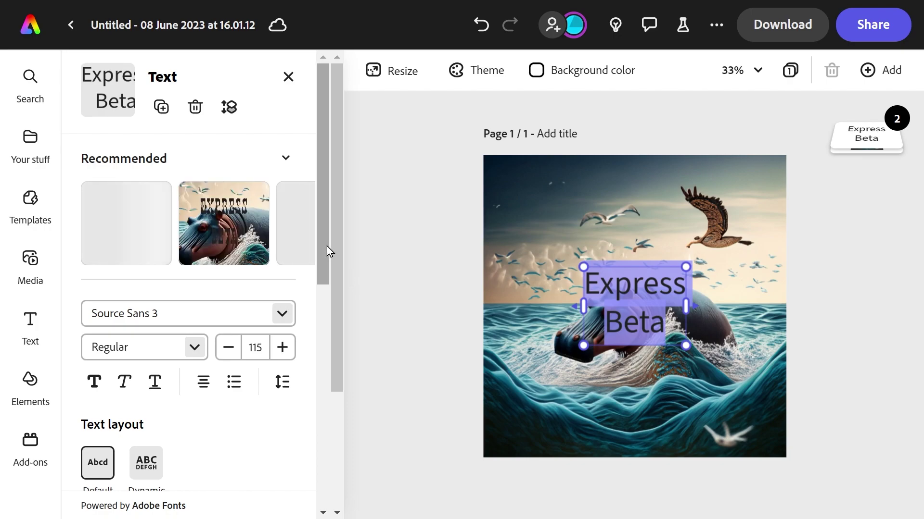
Browse the sample text effects and apply Wet glass to the "Express Beta" text.
drag(324, 223, 324, 390)
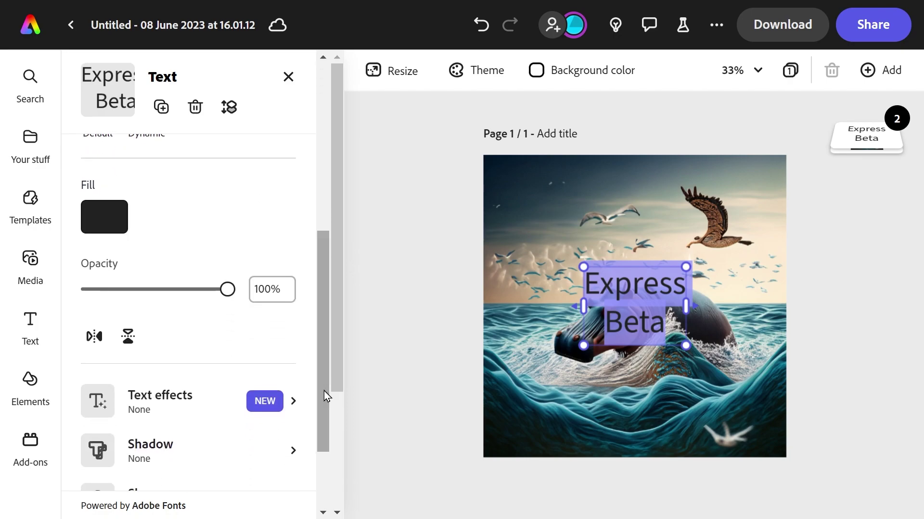
click(292, 403)
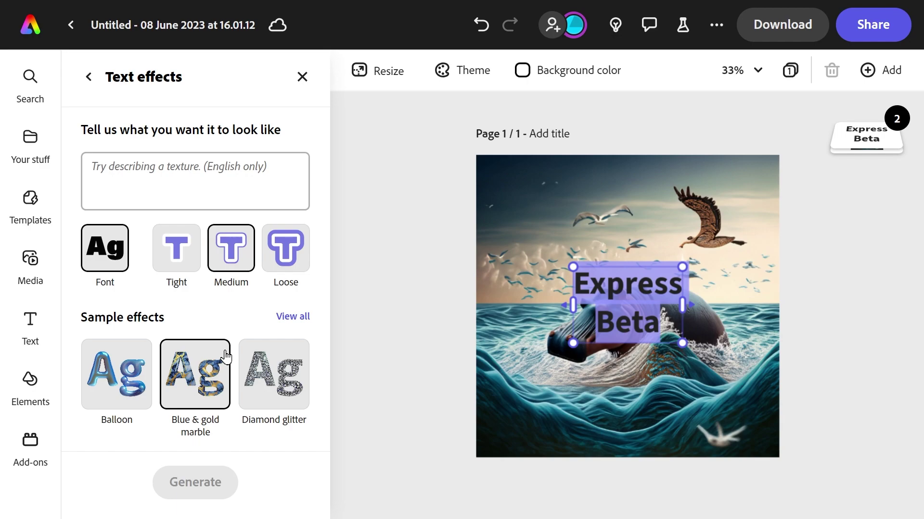
click(289, 320)
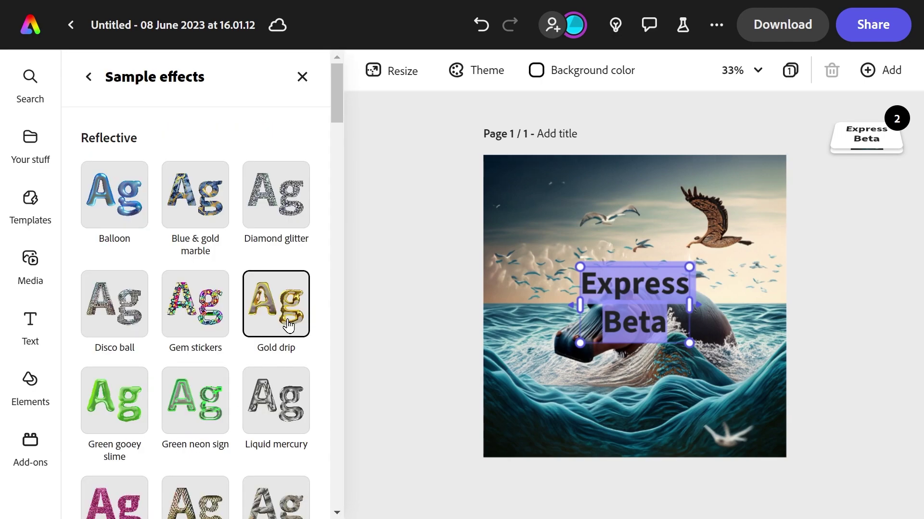
scroll(301, 207, down, 3)
scroll(298, 230, down, 3)
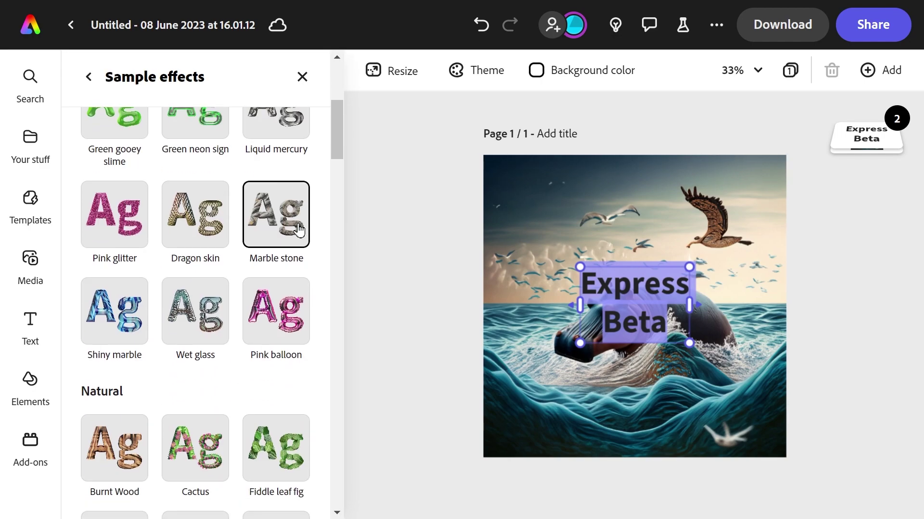
scroll(299, 230, down, 2)
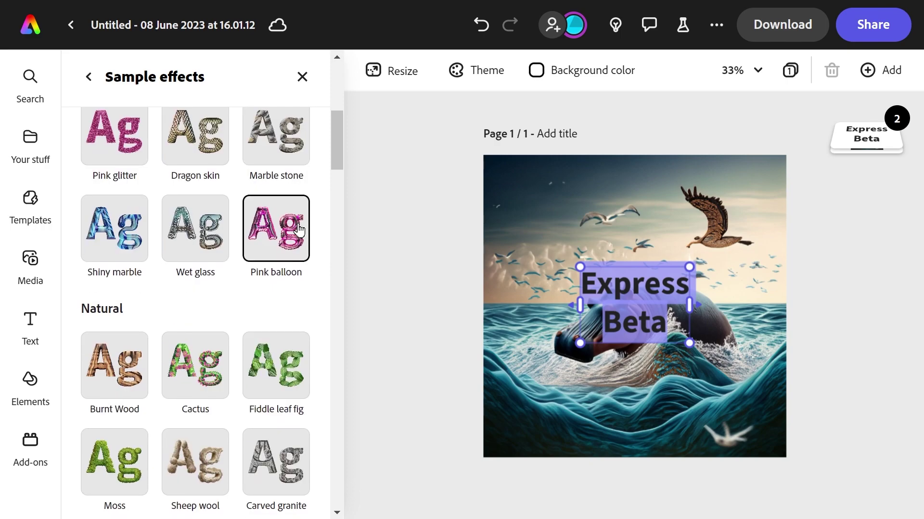
scroll(298, 230, down, 4)
scroll(300, 230, up, 5)
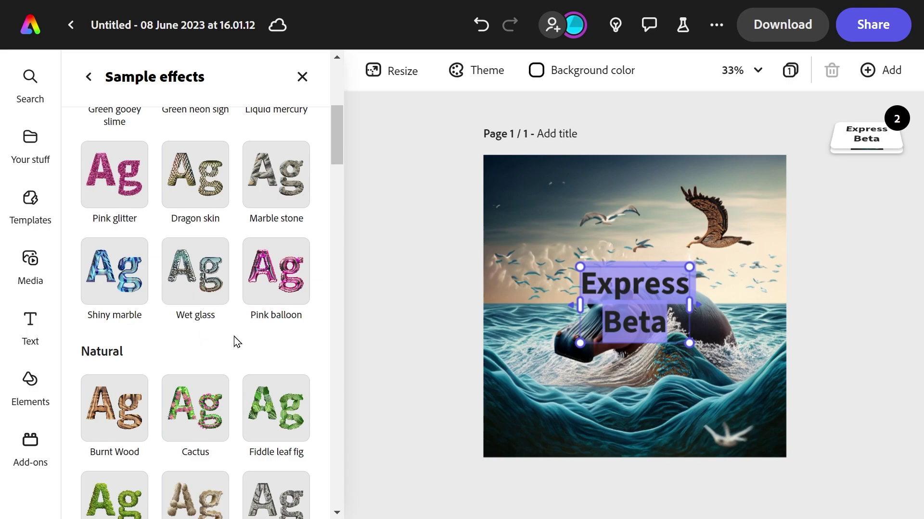
click(197, 289)
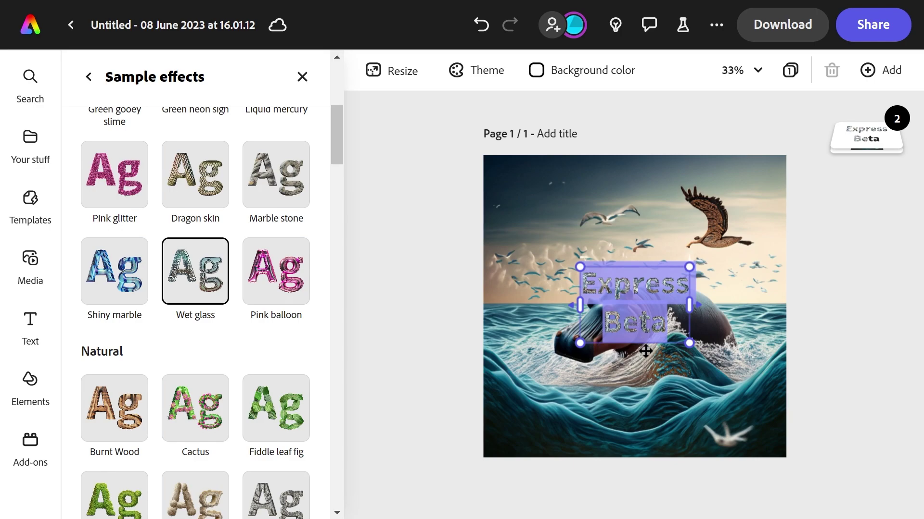
Move the "Express Beta" text to the image's upper-left corner and enlarge it to a font size of about 146.
drag(645, 351, 561, 242)
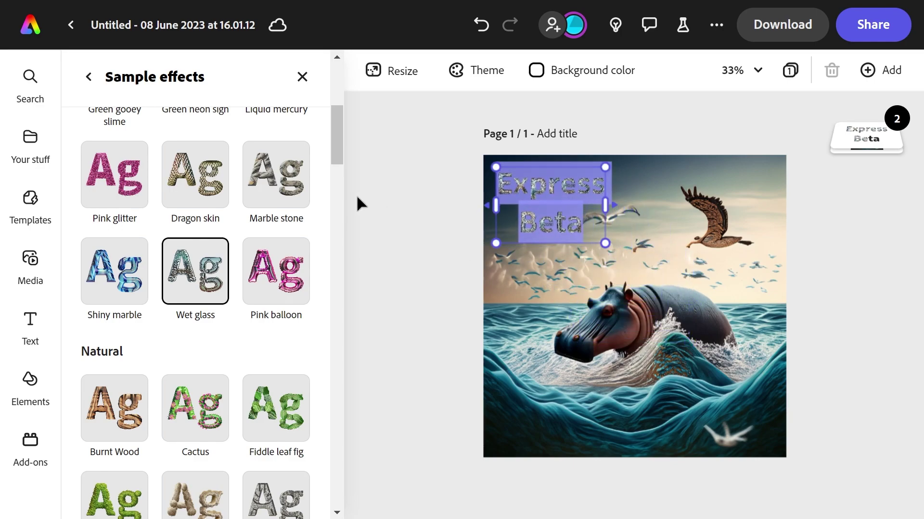
drag(336, 166, 338, 204)
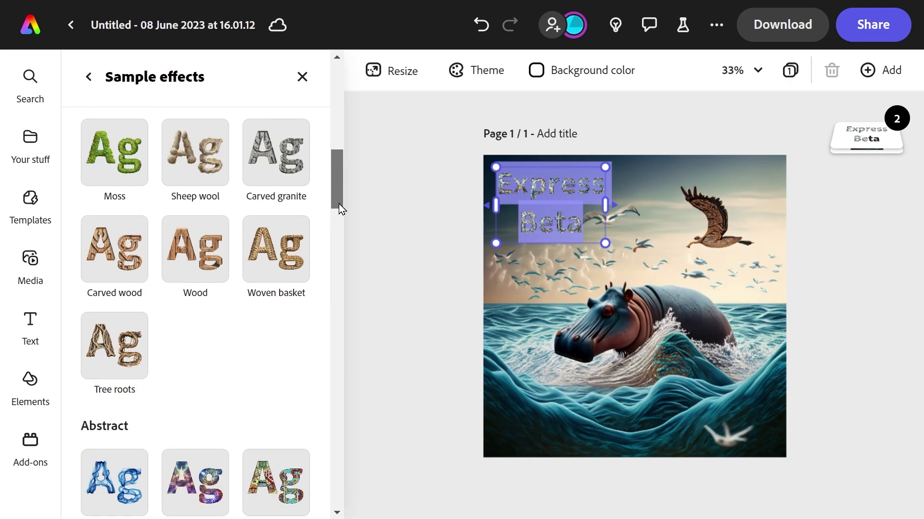
drag(605, 243, 638, 277)
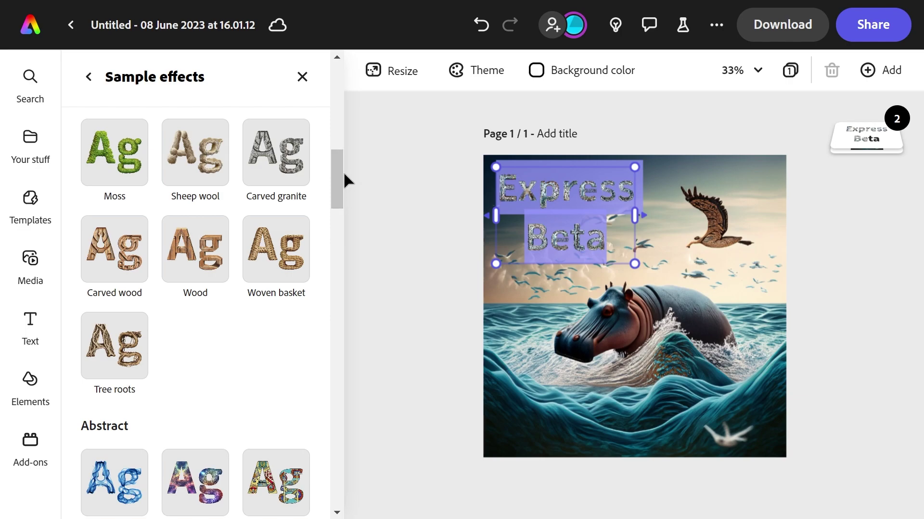
Return from the sample effects to the Wet Glass results and load more variations.
drag(344, 174, 355, 70)
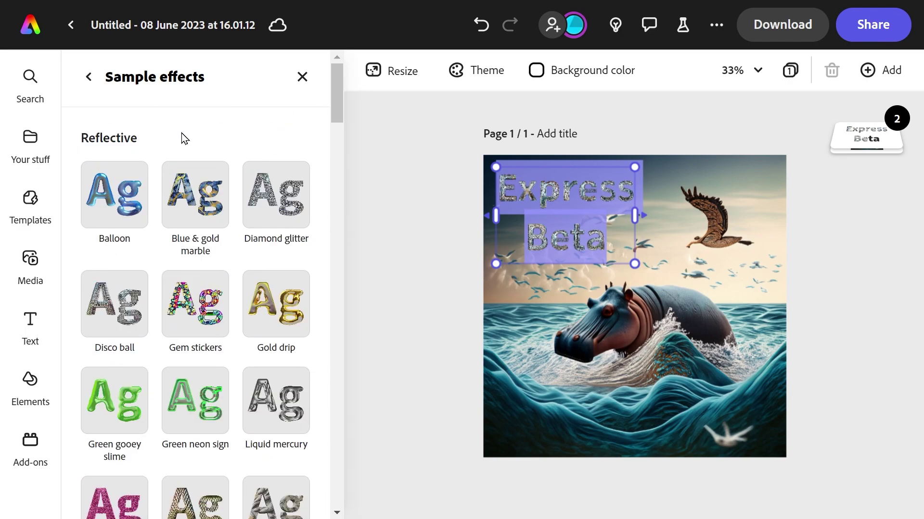
click(88, 77)
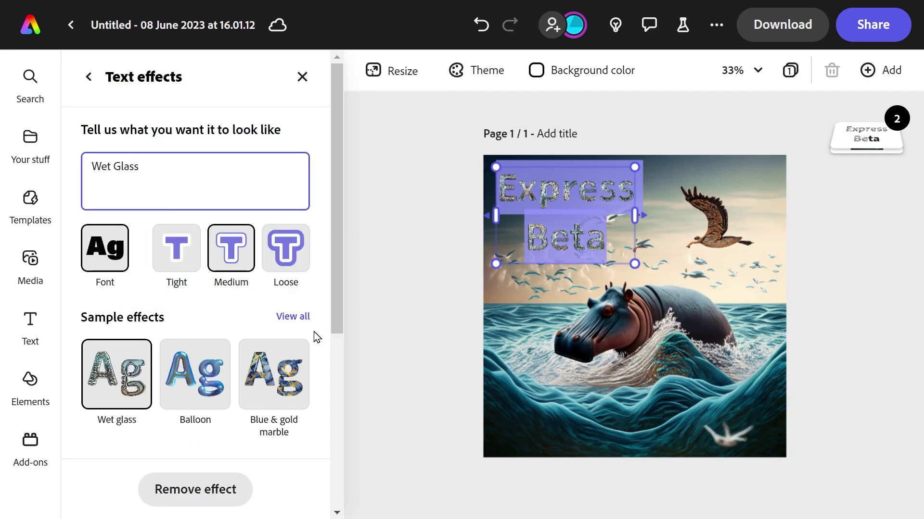
drag(337, 296, 339, 497)
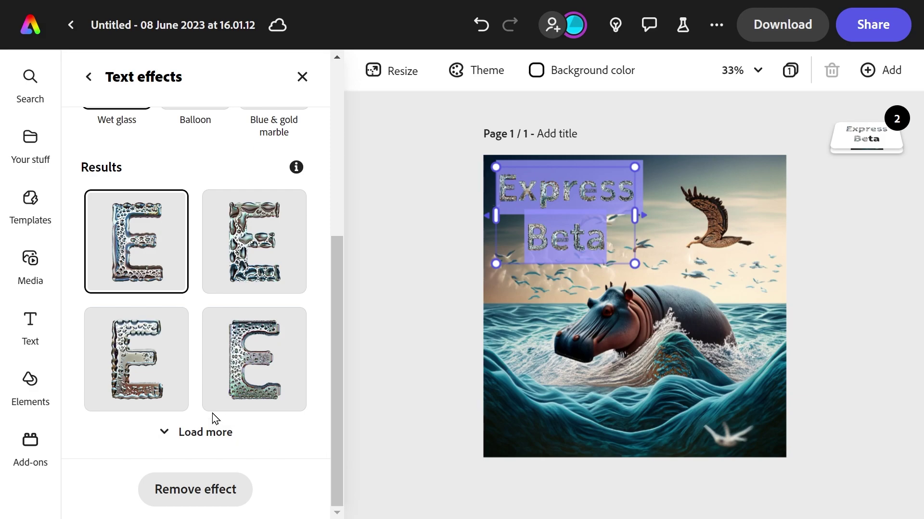
click(198, 433)
Review the Wet Glass variations and apply the second result to the text.
drag(332, 328, 346, 128)
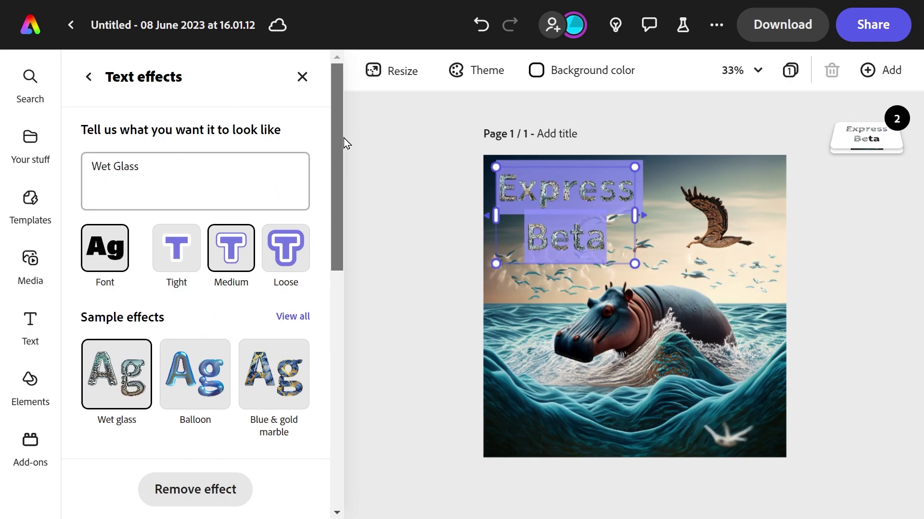
scroll(323, 282, down, 4)
scroll(325, 470, down, 6)
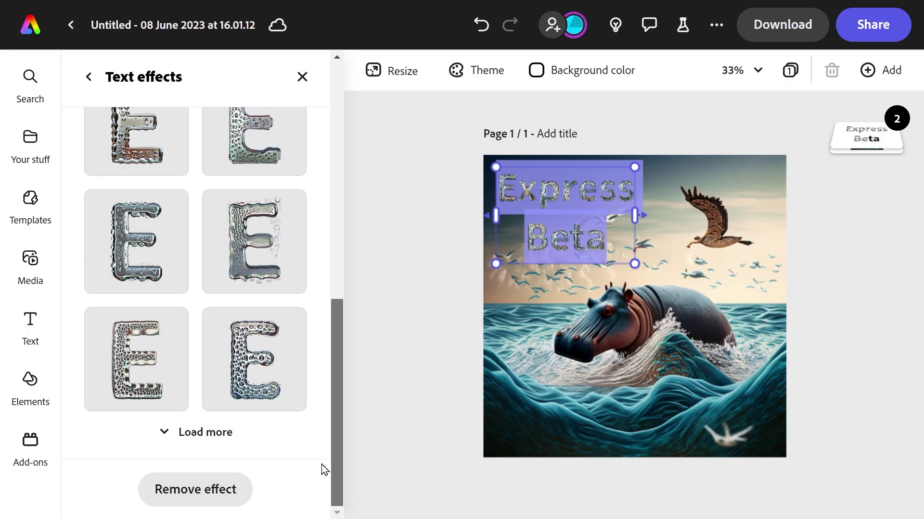
scroll(330, 310, up, 6)
click(249, 288)
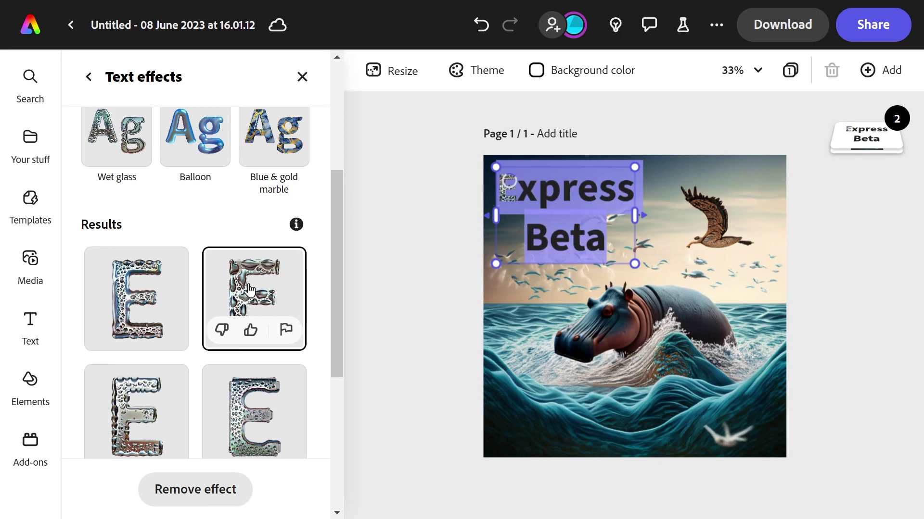
drag(335, 232, 335, 122)
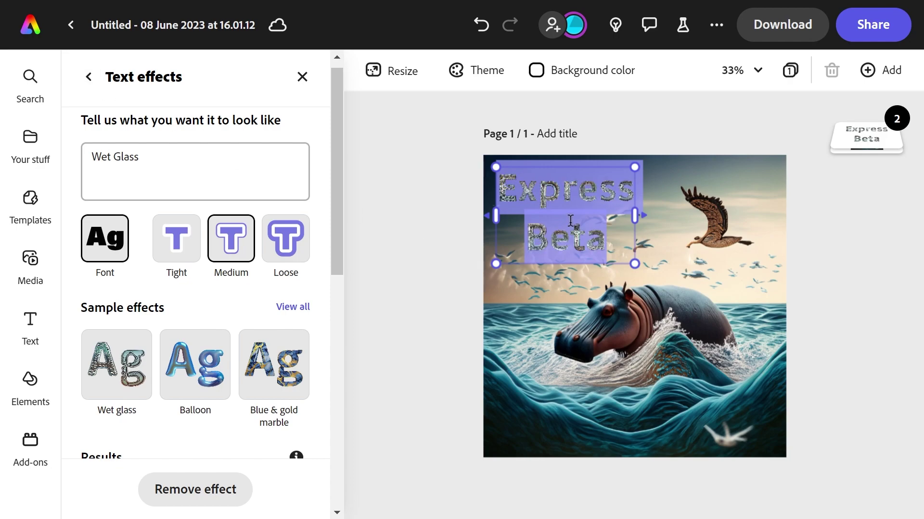
Add a Glow shadow to the "Express Beta" text.
click(88, 78)
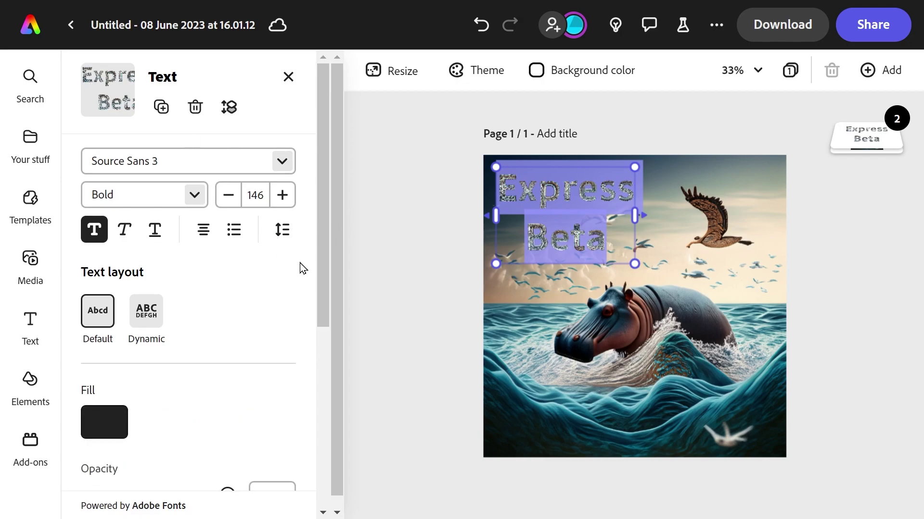
drag(324, 282, 280, 463)
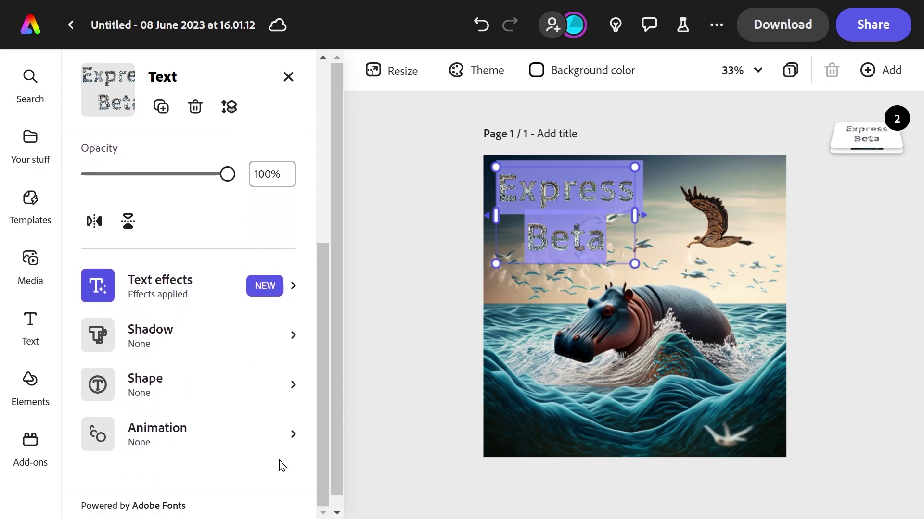
click(297, 337)
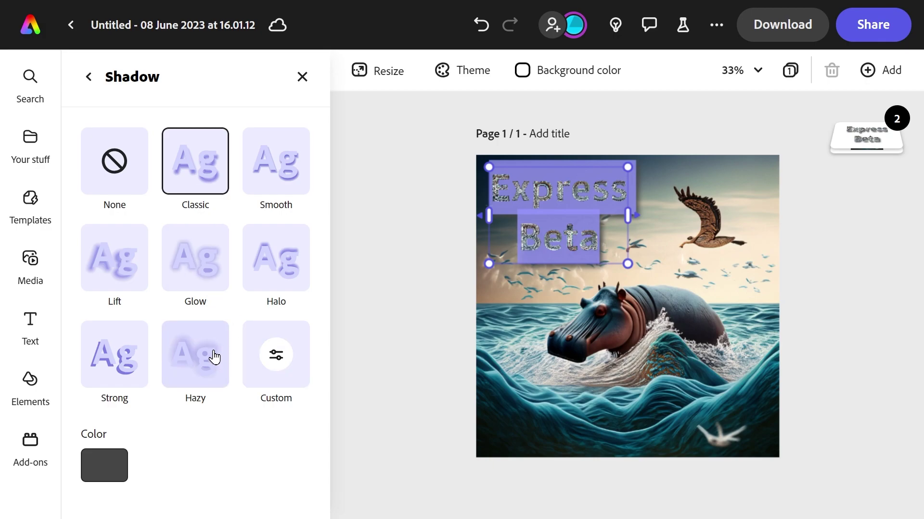
click(192, 263)
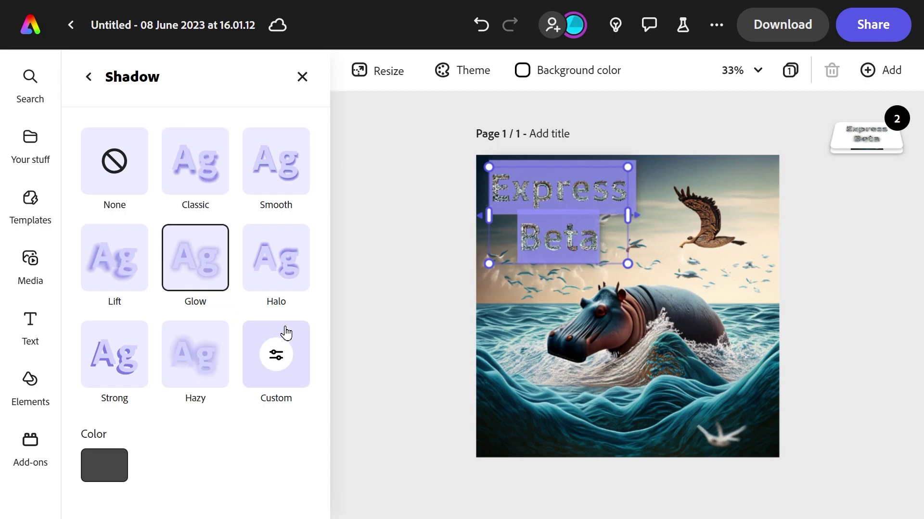
Set the glow shadow's color to white.
click(112, 466)
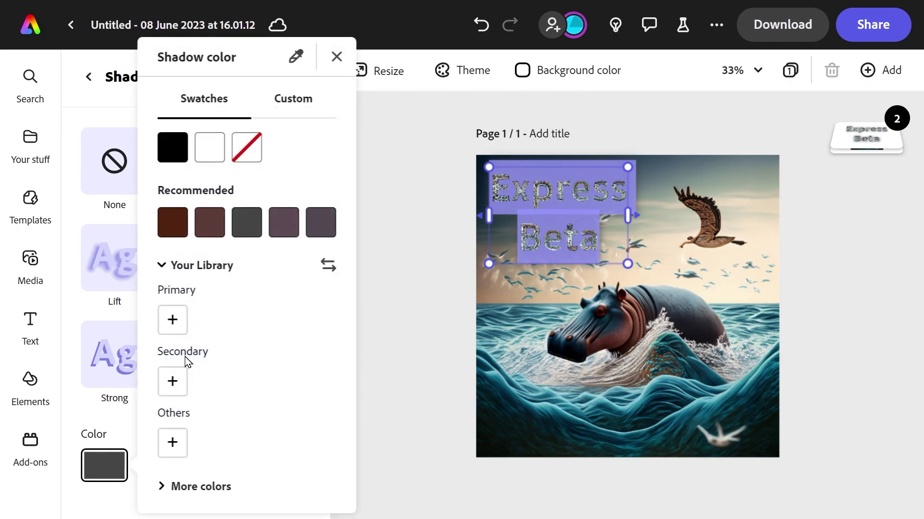
click(211, 156)
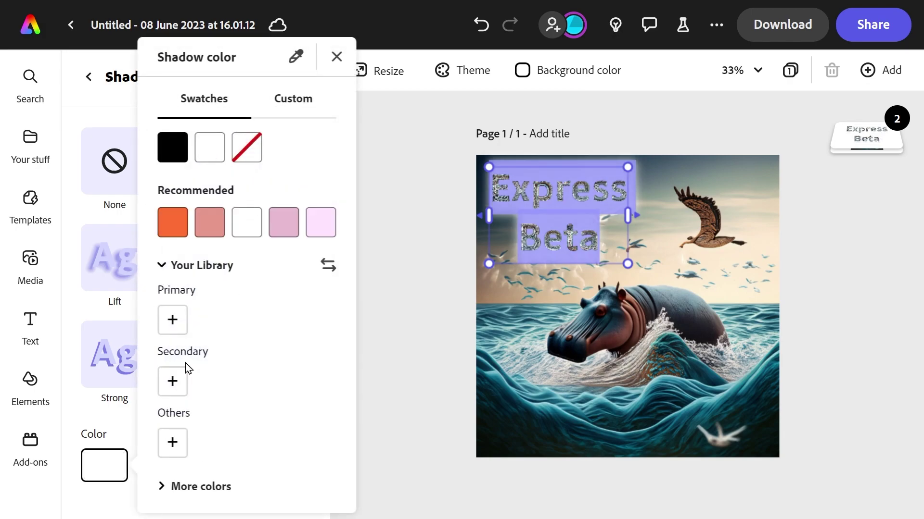
click(187, 490)
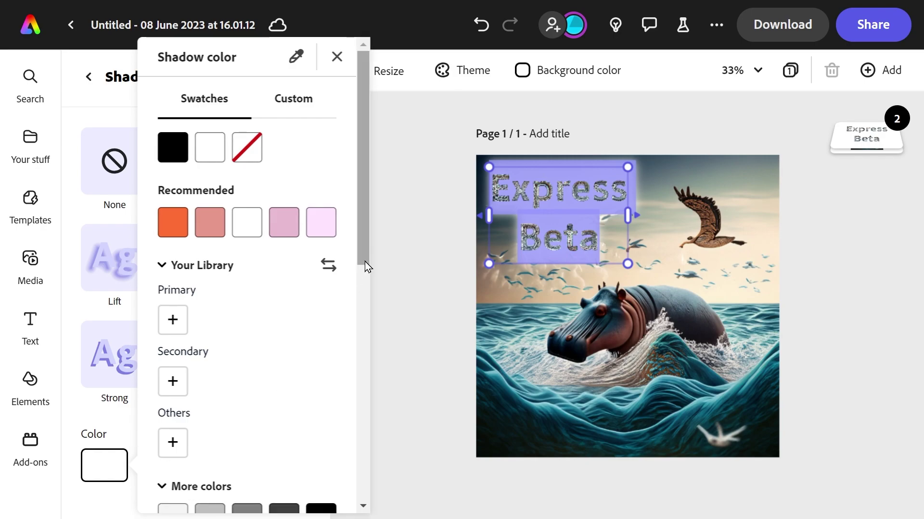
drag(365, 262, 354, 161)
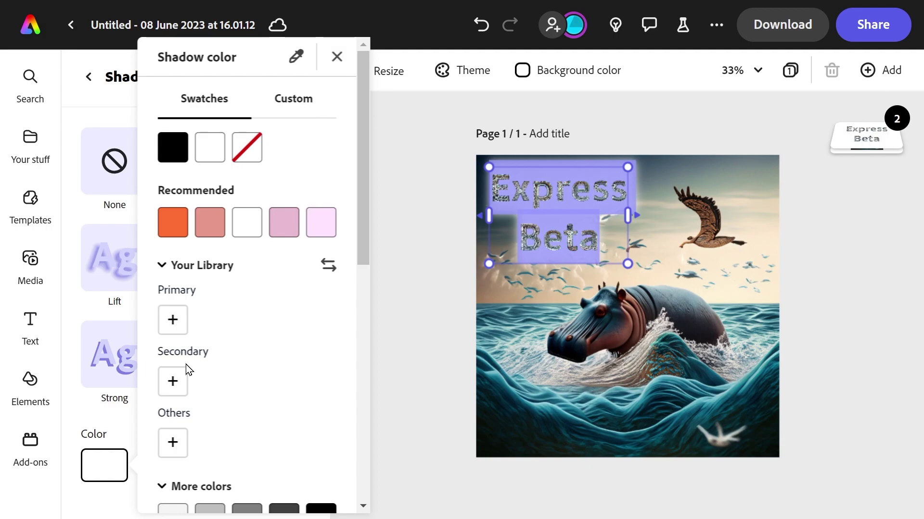
click(91, 479)
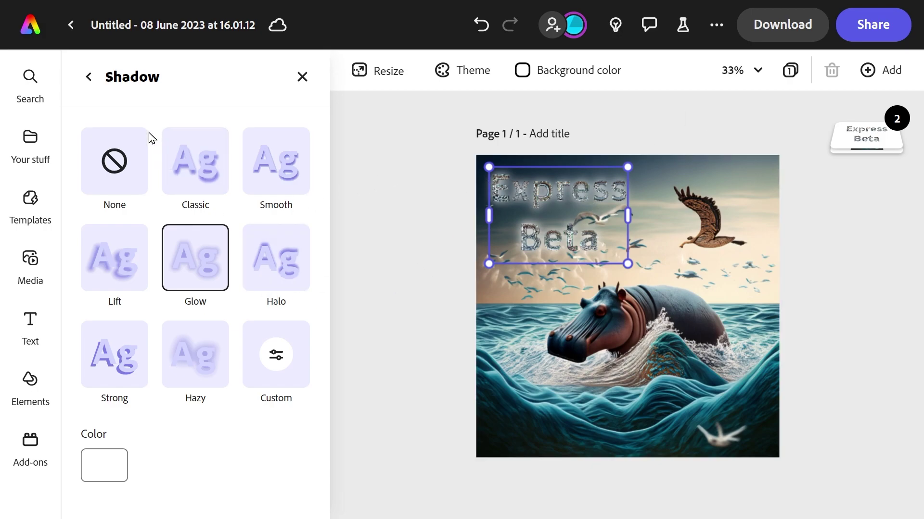
Change the text's font to Cooper Std Black and shift the text right so it sits fully inside the image.
click(88, 76)
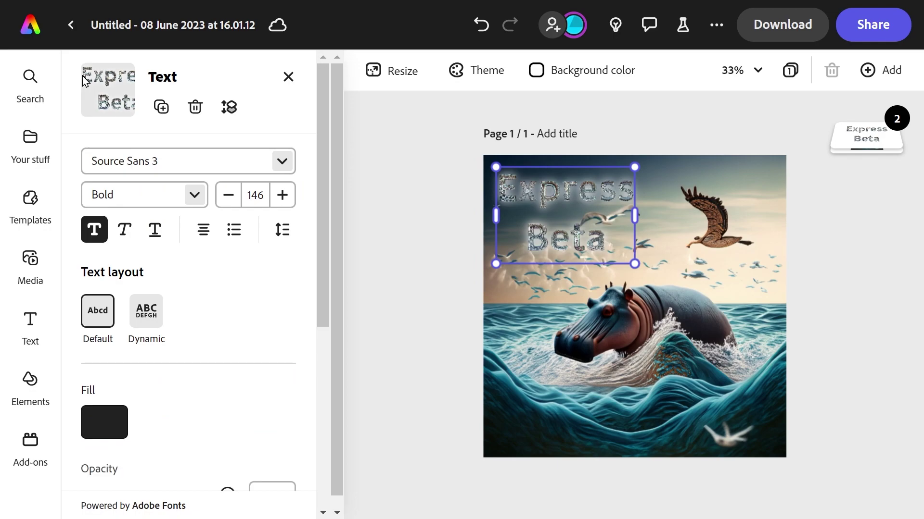
click(281, 161)
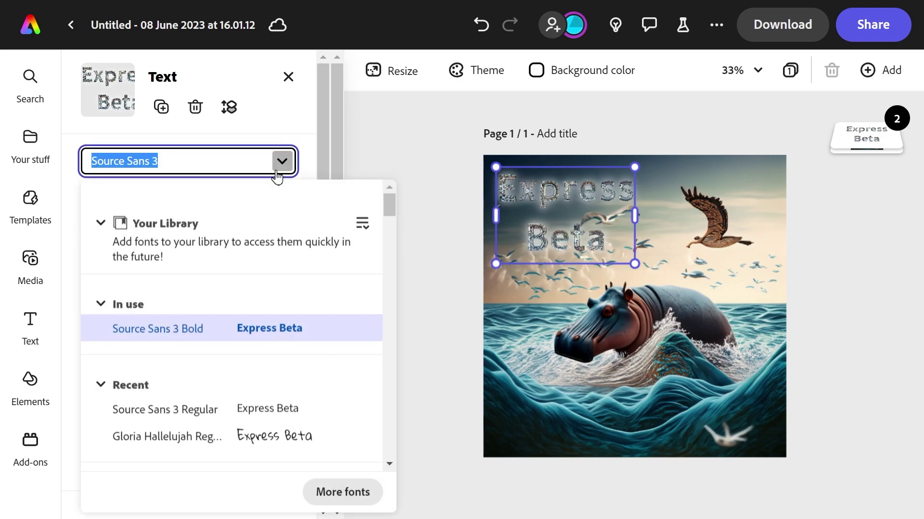
drag(390, 201, 387, 247)
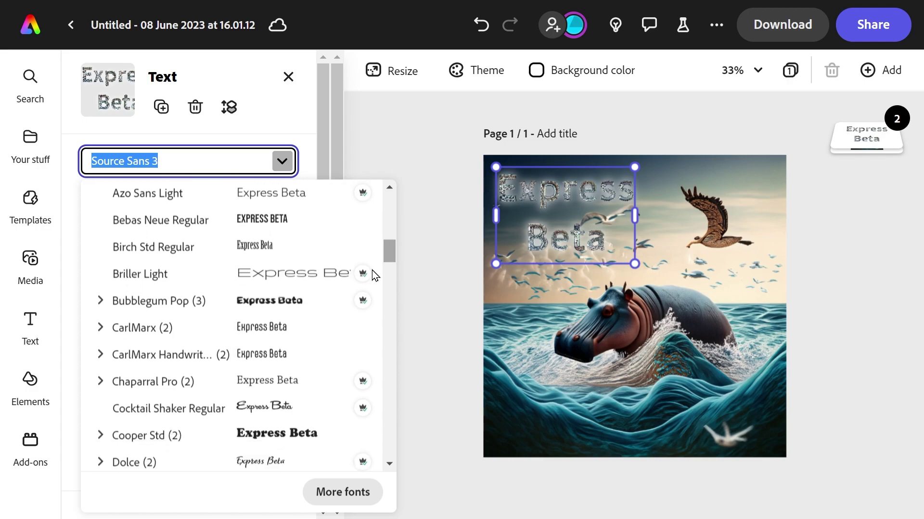
click(259, 440)
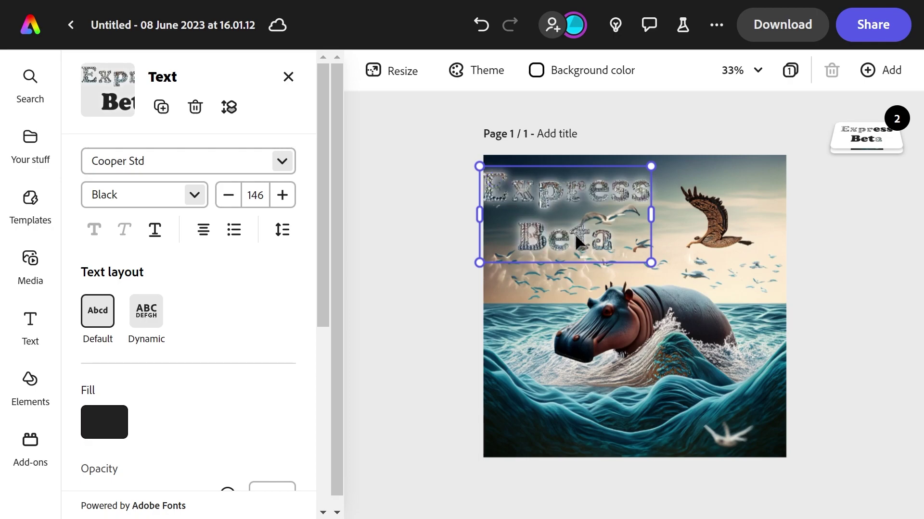
drag(576, 237, 597, 238)
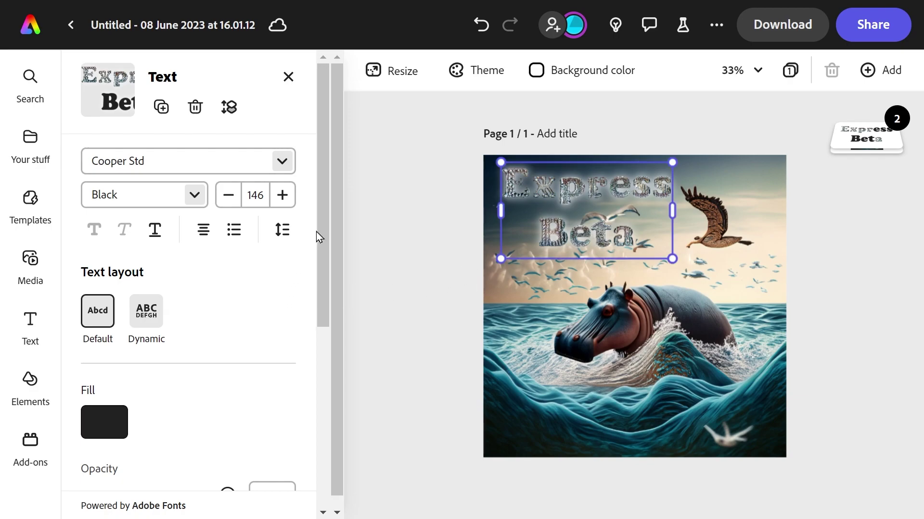
Set the text's fill color to white.
click(98, 429)
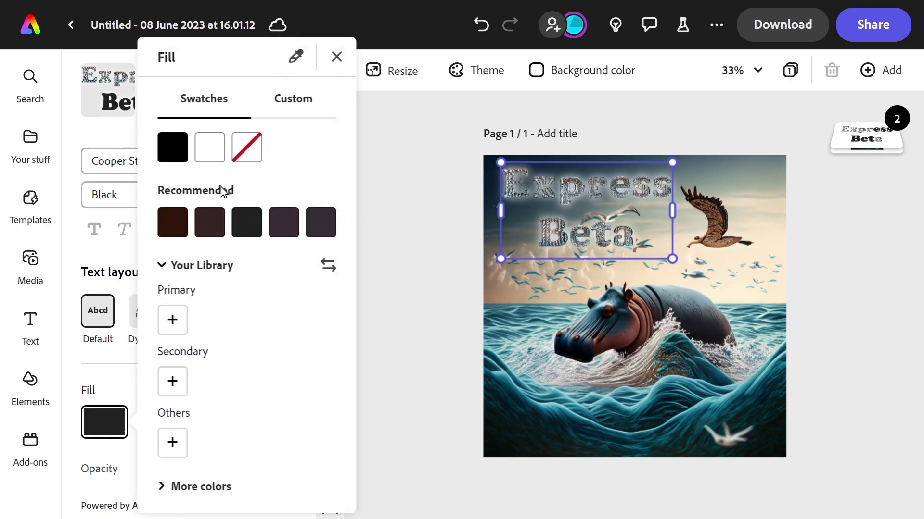
click(220, 153)
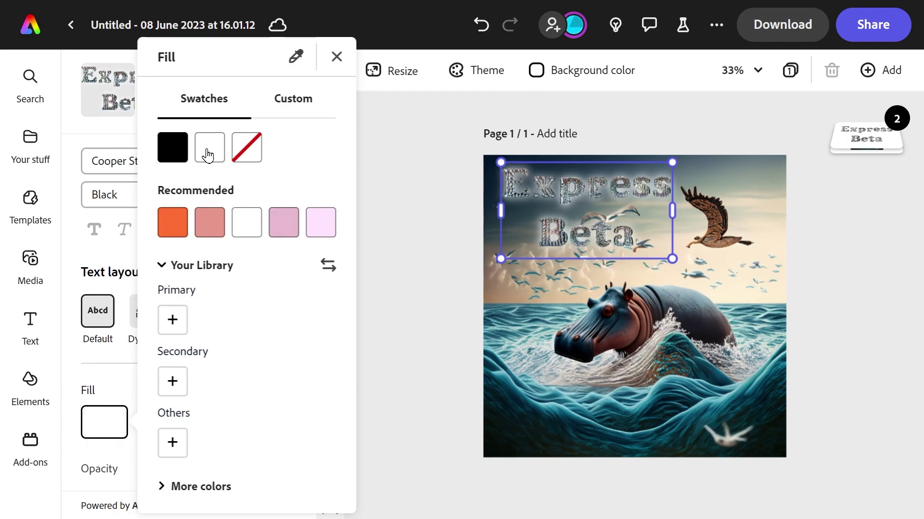
click(108, 361)
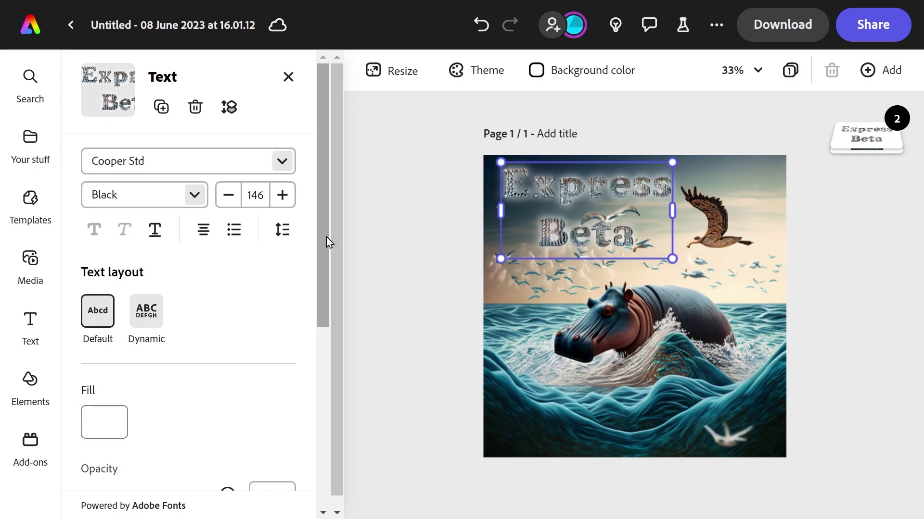
drag(318, 215, 301, 447)
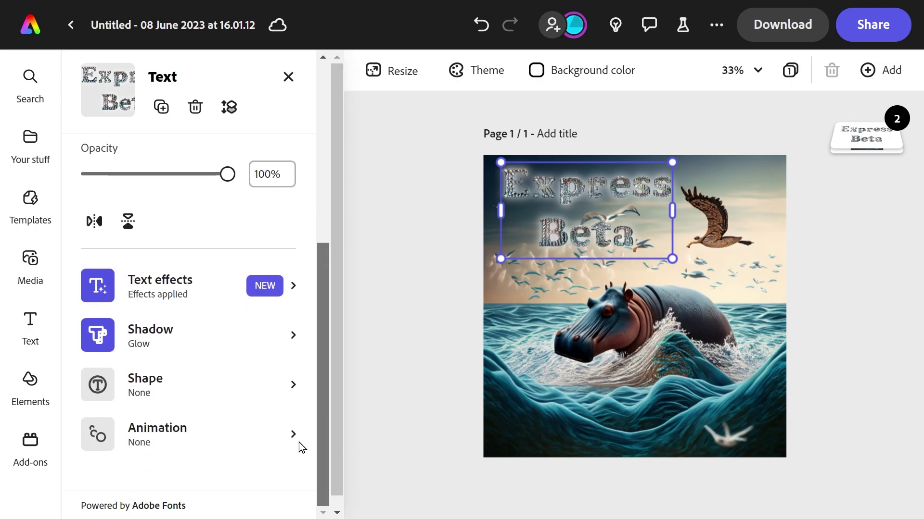
Try decorative shapes behind the "Express Beta" text, including arrow lines, laurel, ribbon banner, speech bubble, ornate frame and sunburst.
click(291, 392)
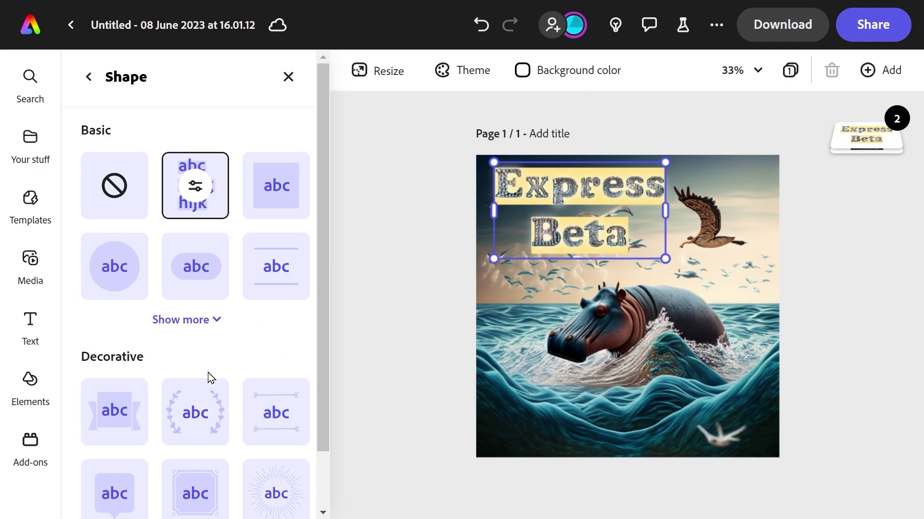
click(284, 434)
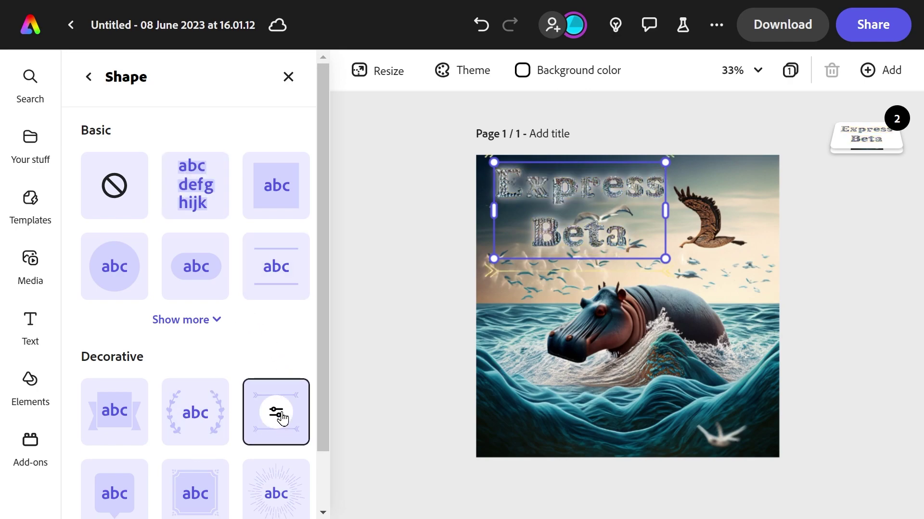
click(203, 420)
click(100, 416)
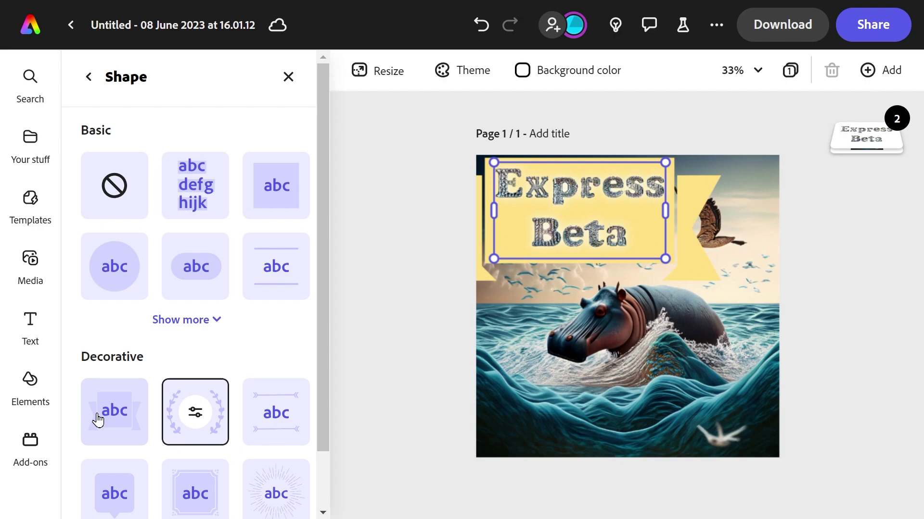
click(108, 486)
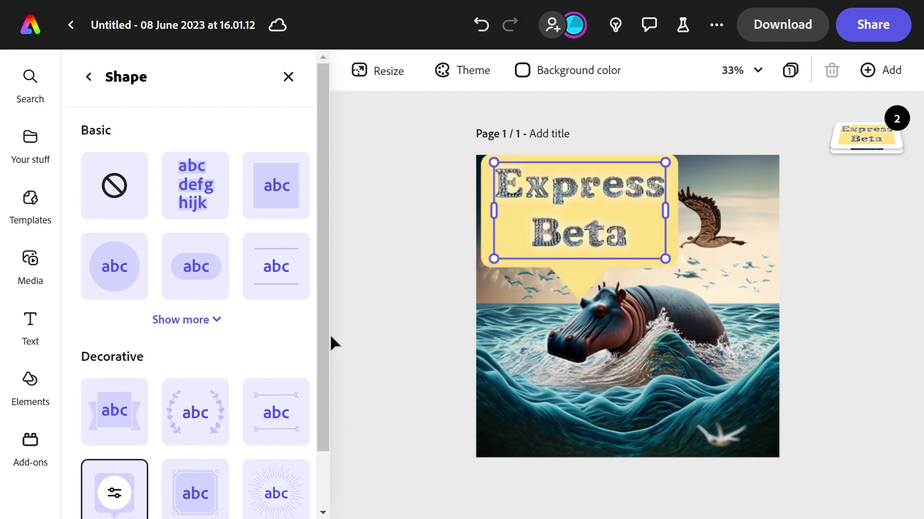
scroll(322, 330, down, 2)
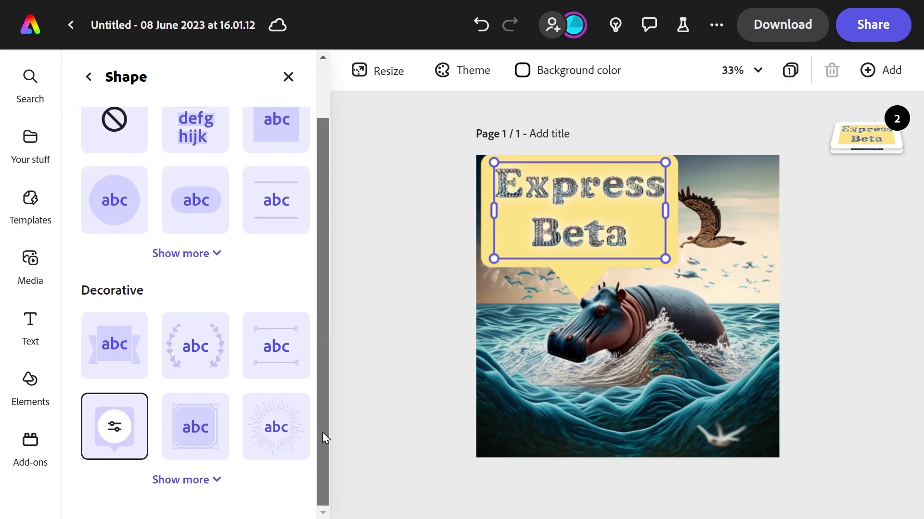
click(214, 437)
click(257, 428)
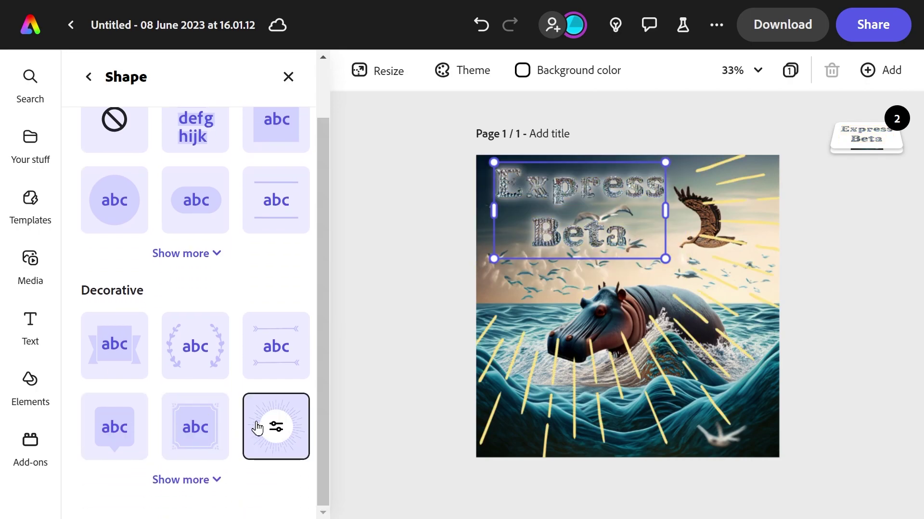
Try the basic shapes behind the text: horizontal lines, pill, circle, line-by-line highlight and solid rectangle.
click(269, 198)
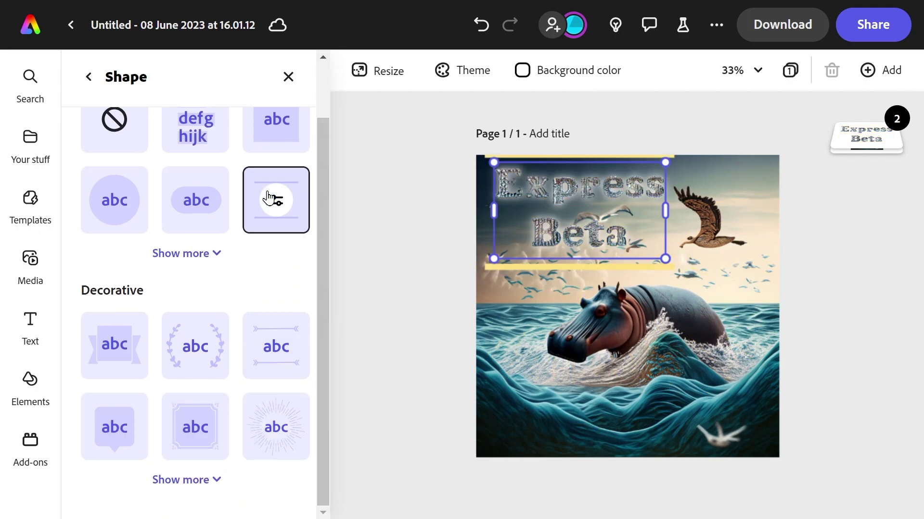
click(192, 199)
click(108, 202)
click(275, 126)
click(221, 135)
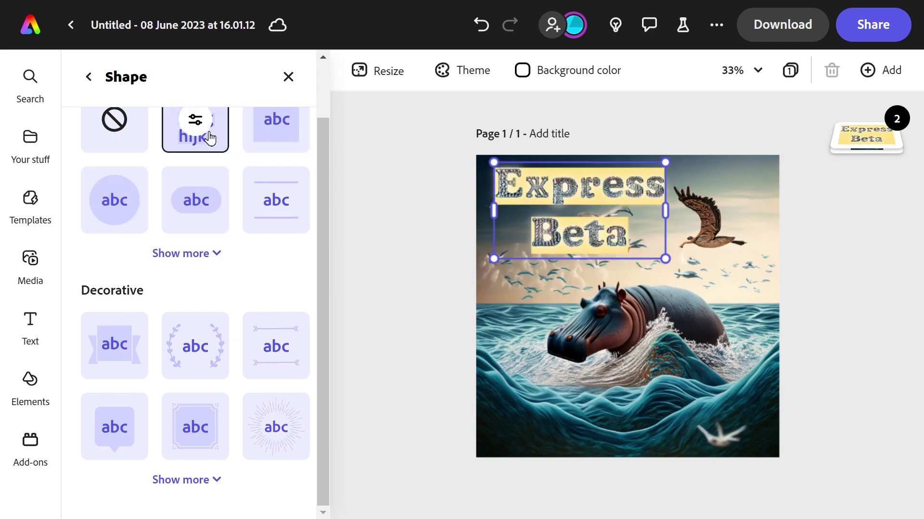
click(301, 137)
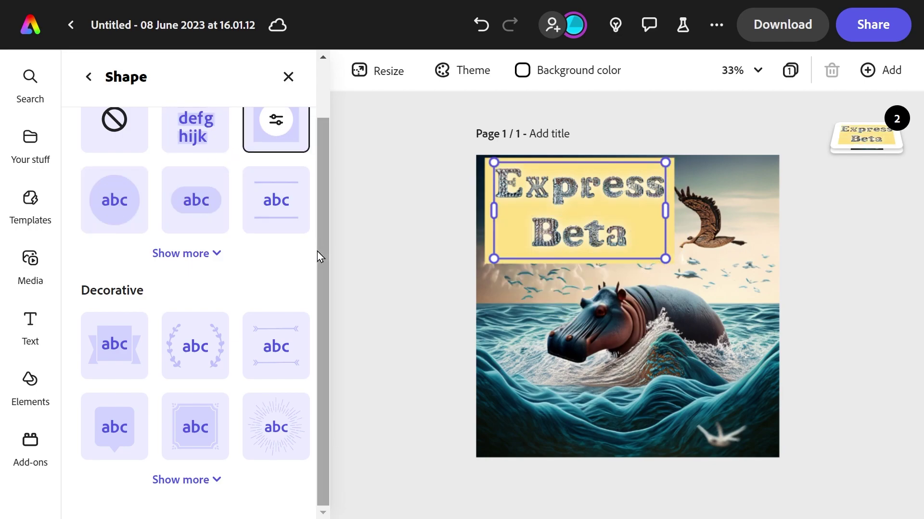
Expand the basic shapes and try the brushed square, rounded square, outlined frame, brushed circle, hexagonal label and notched banner behind the text.
drag(317, 251, 305, 181)
click(213, 320)
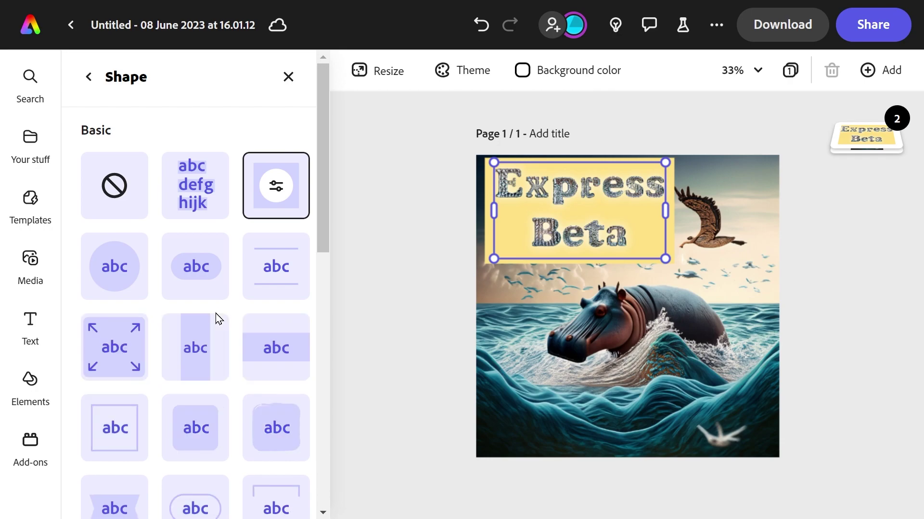
click(250, 433)
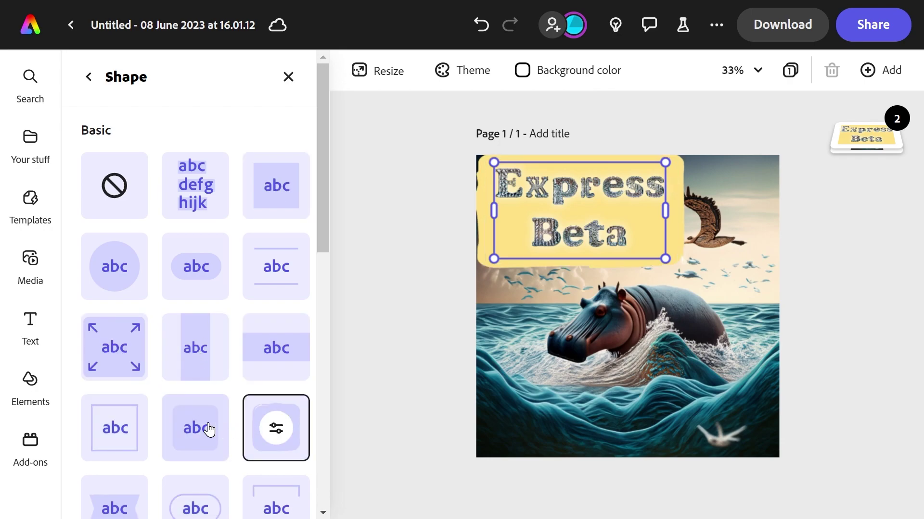
click(185, 429)
click(114, 429)
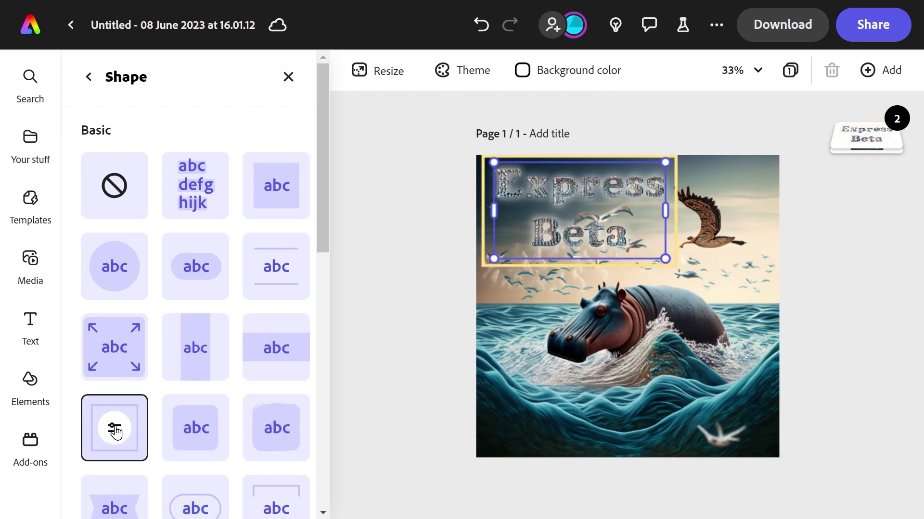
scroll(249, 394, down, 3)
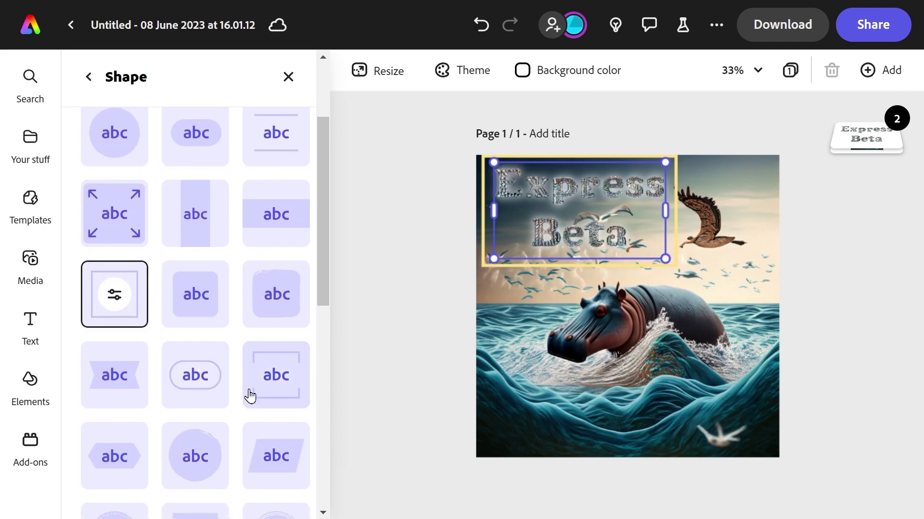
click(202, 456)
click(119, 458)
click(127, 367)
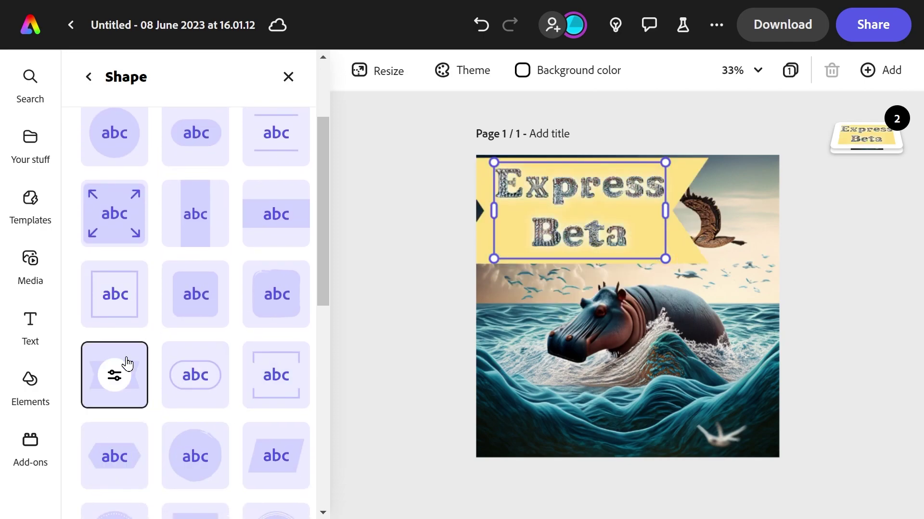
Try the outlined banner, double-outlined diamond and solid diamond shapes behind the text.
scroll(248, 388, down, 8)
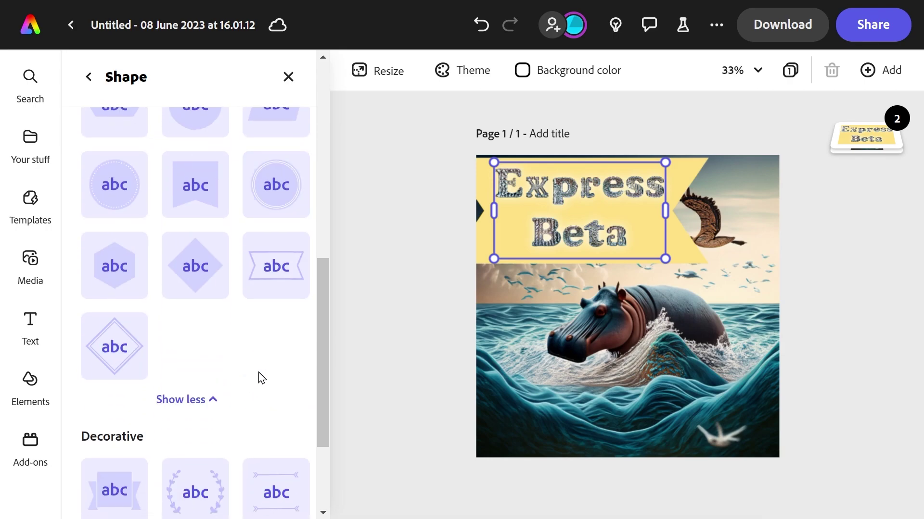
click(259, 267)
click(114, 347)
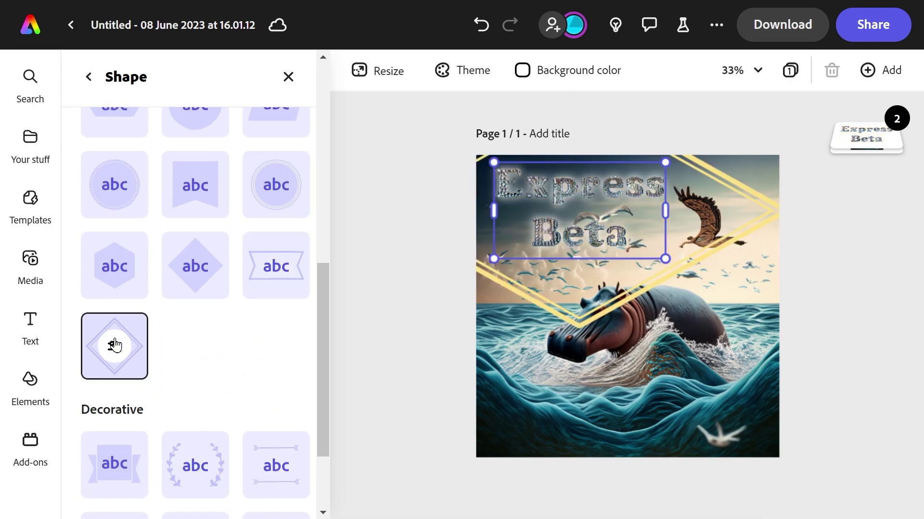
click(259, 291)
click(212, 274)
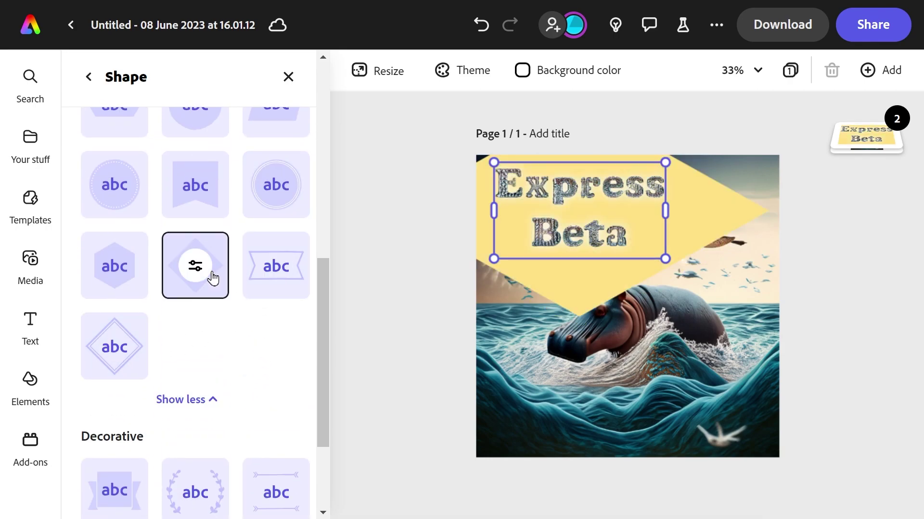
Remove the shape from behind the "Express Beta" text and return to the text settings.
click(195, 399)
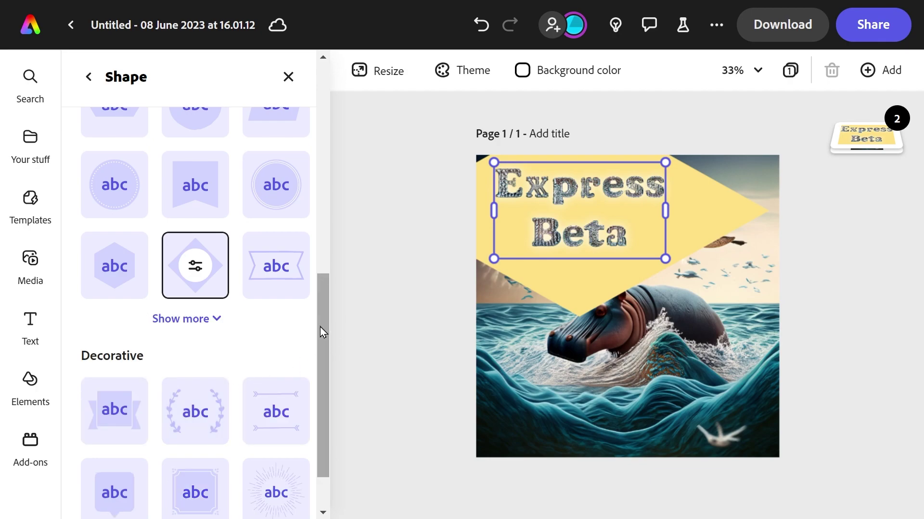
drag(319, 330, 322, 98)
click(109, 201)
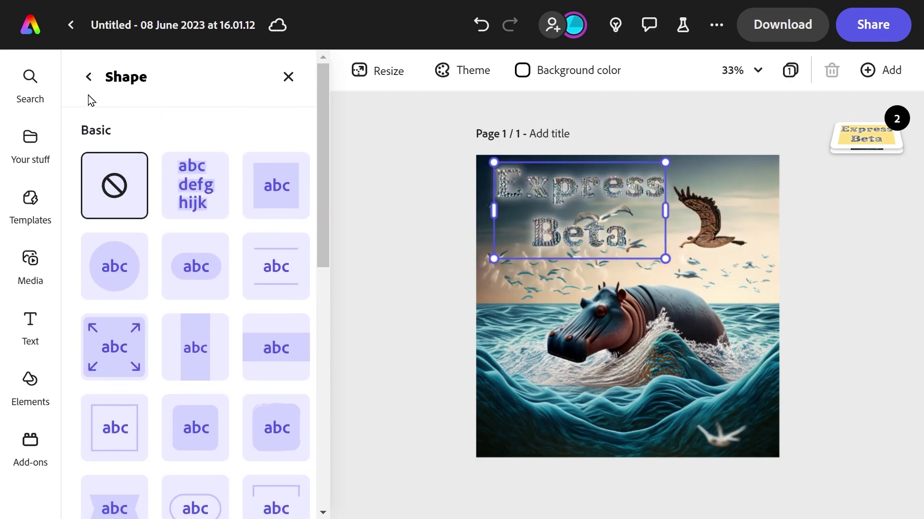
click(80, 82)
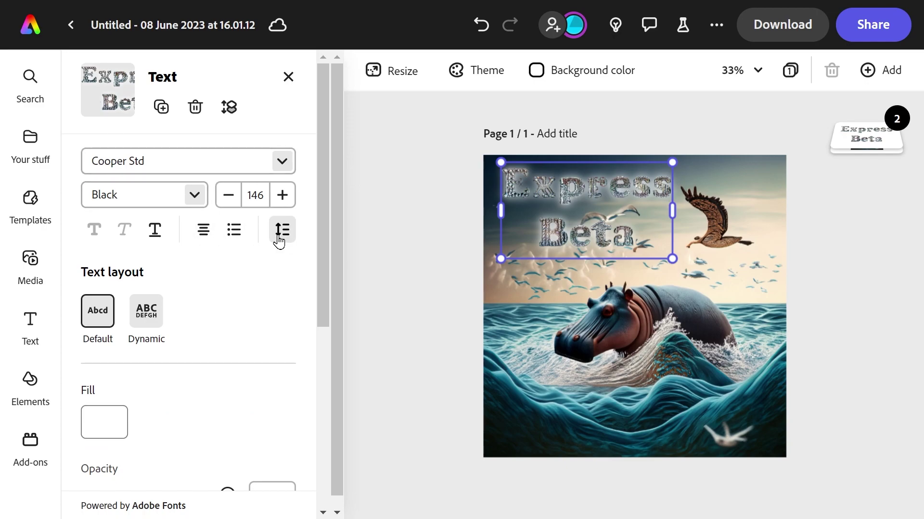
Examine the font style, layer order, fill color and remaining formatting options for the text.
click(195, 196)
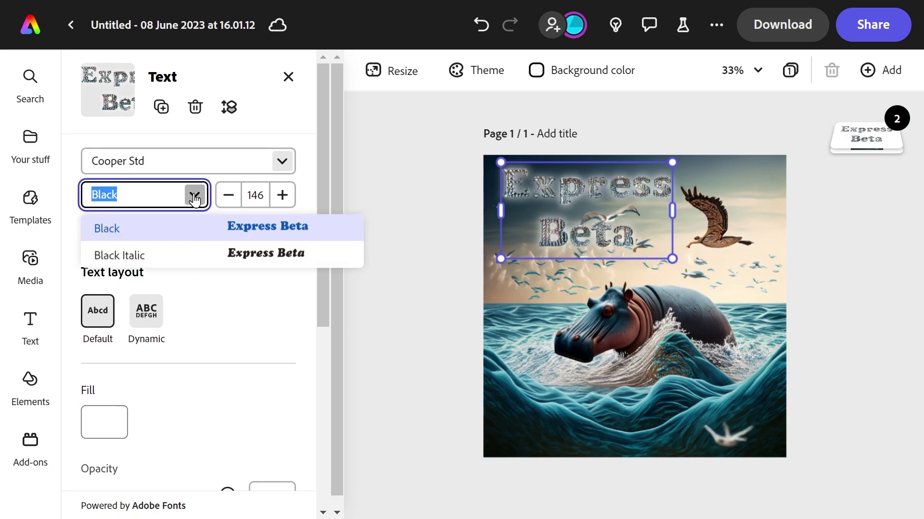
click(195, 196)
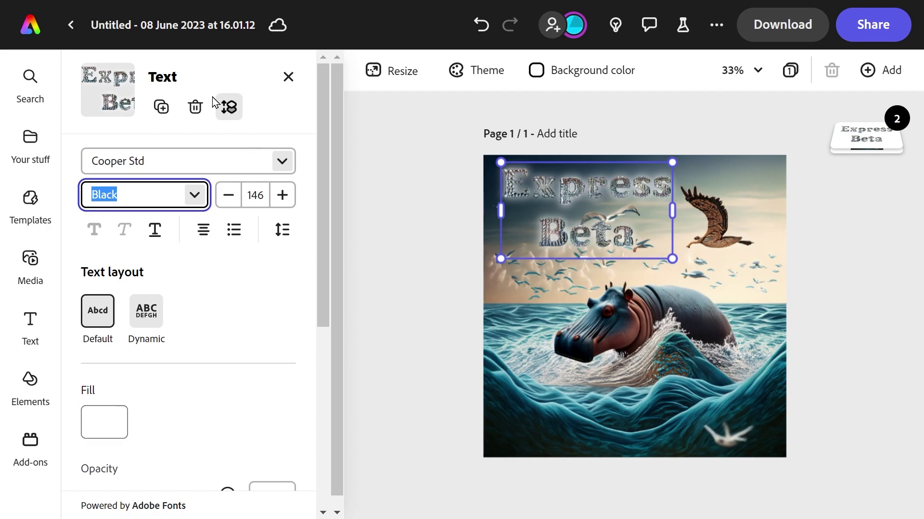
click(230, 107)
click(229, 110)
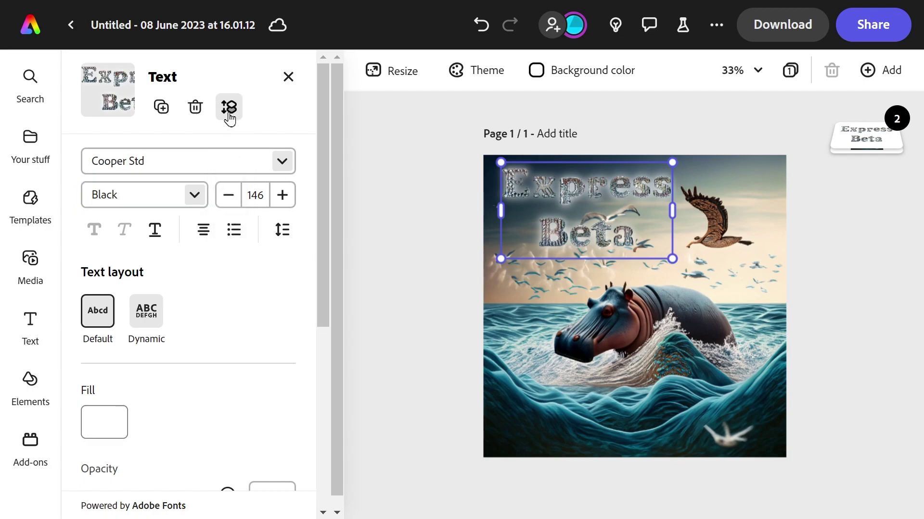
click(109, 424)
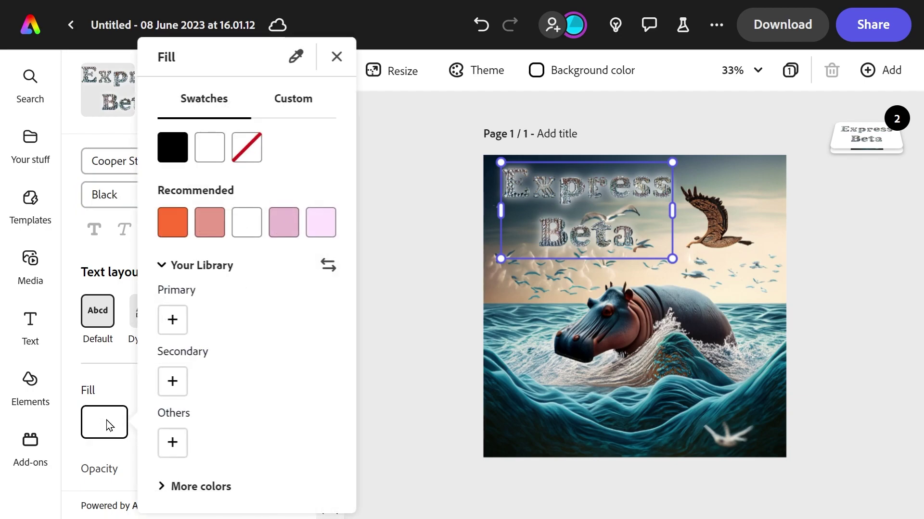
click(110, 426)
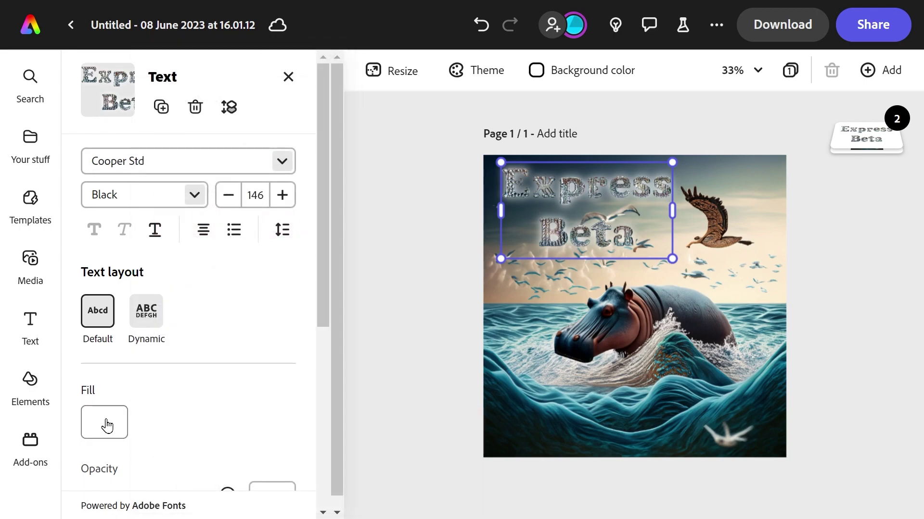
drag(325, 304, 316, 495)
drag(313, 457, 326, 247)
scroll(258, 331, down, 5)
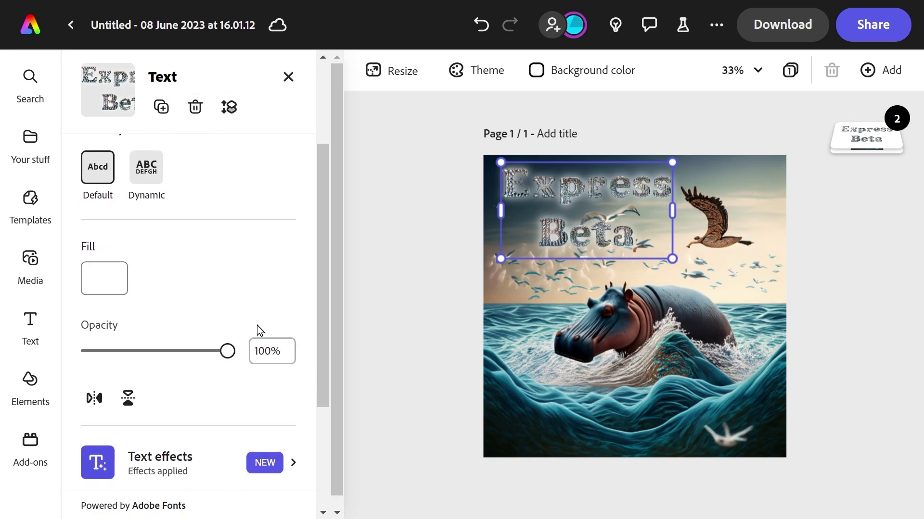
Extend the text effect prompt to "Wet Glass with glowing edge" and generate the effect with the Loose fit.
click(293, 288)
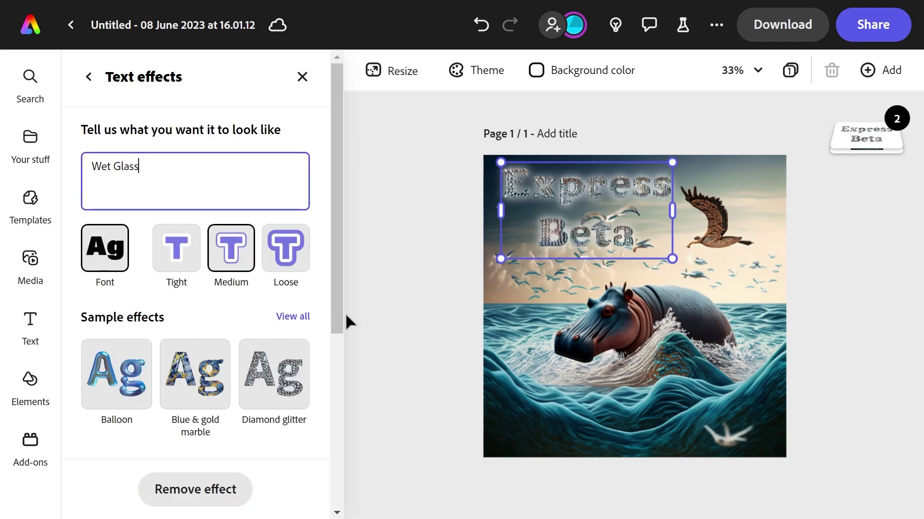
click(175, 176)
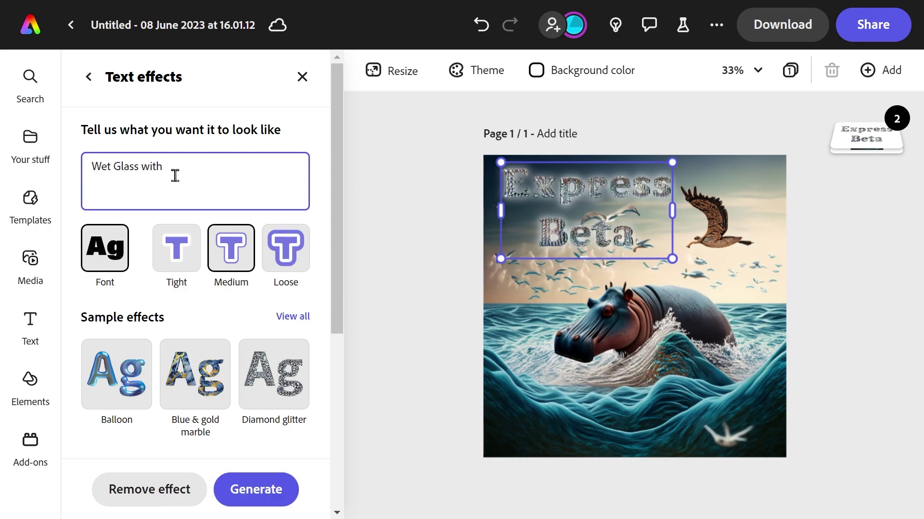
text(with glowing edge)
click(251, 493)
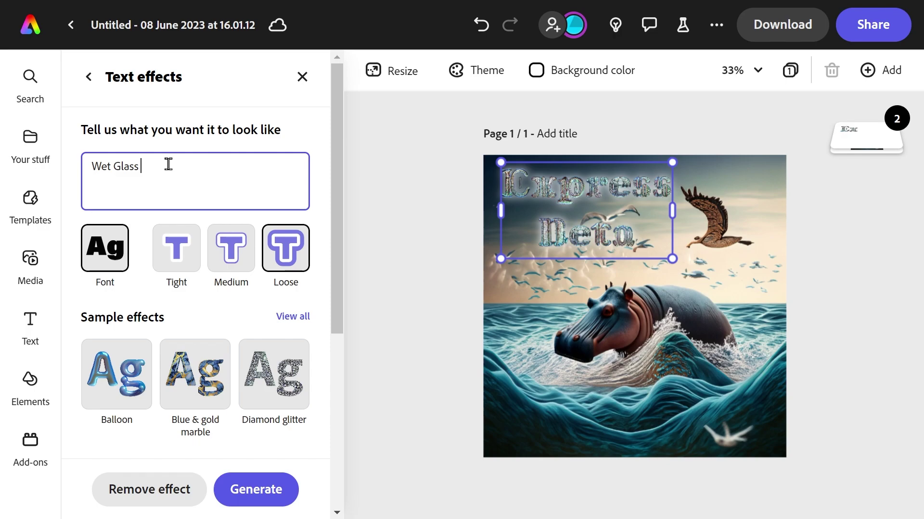
Reduce the effect prompt to "Wet Glass" with "orange" added in front, and generate the text effect again.
text(orange)
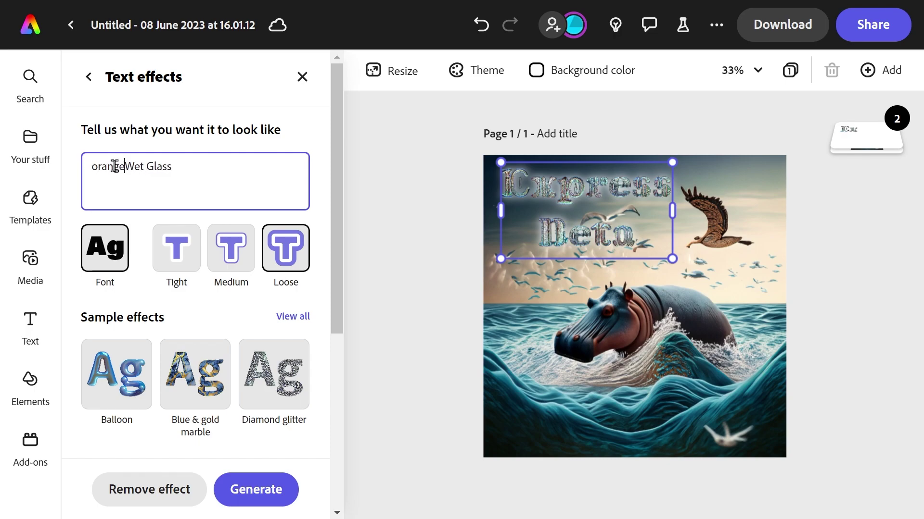
click(262, 489)
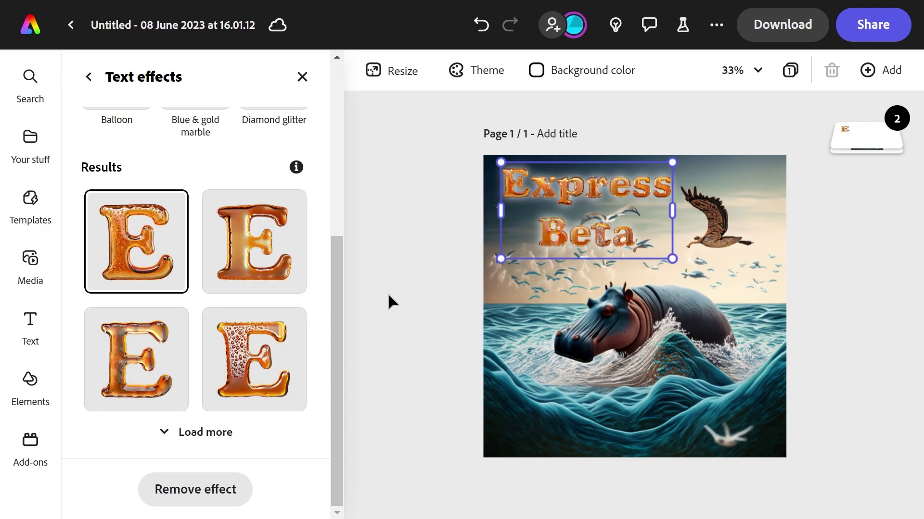
Browse the full collection of sample text effects.
drag(339, 314, 344, 210)
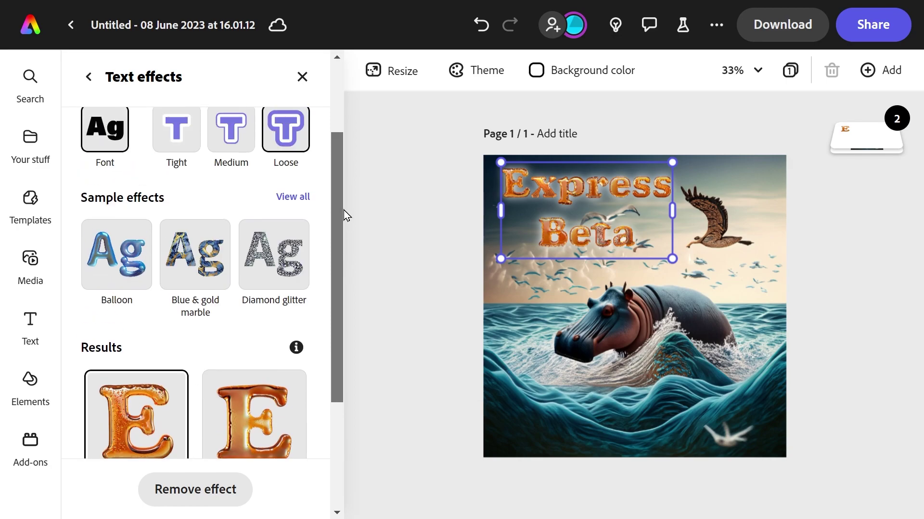
click(296, 198)
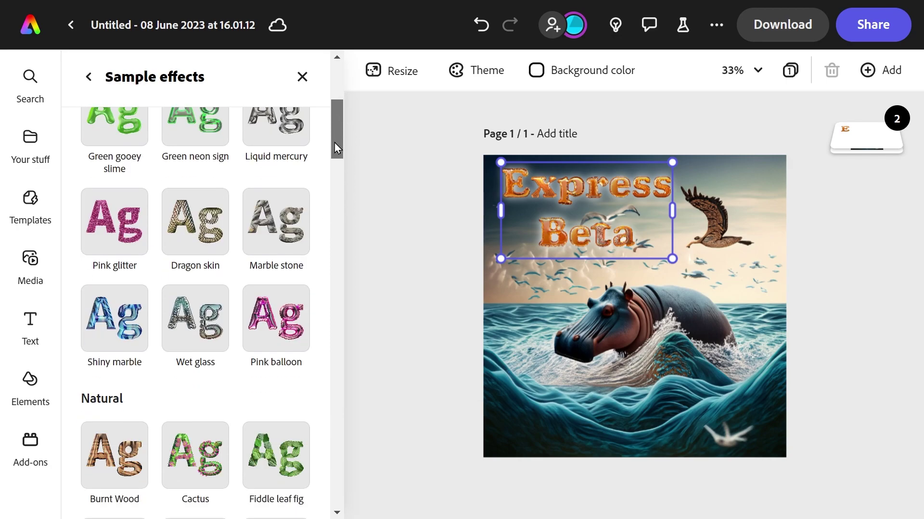